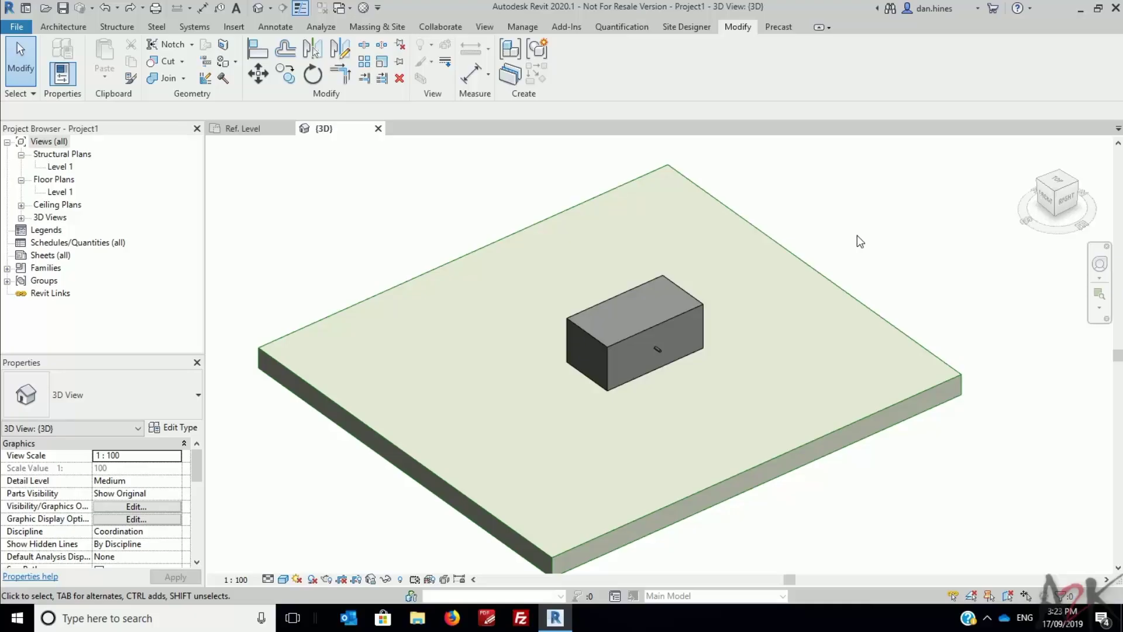
# Step: Select the Pipe Connector Box in 3D and zoom in on its 32.0 mm connector
pyautogui.scroll(5, 673, 325)
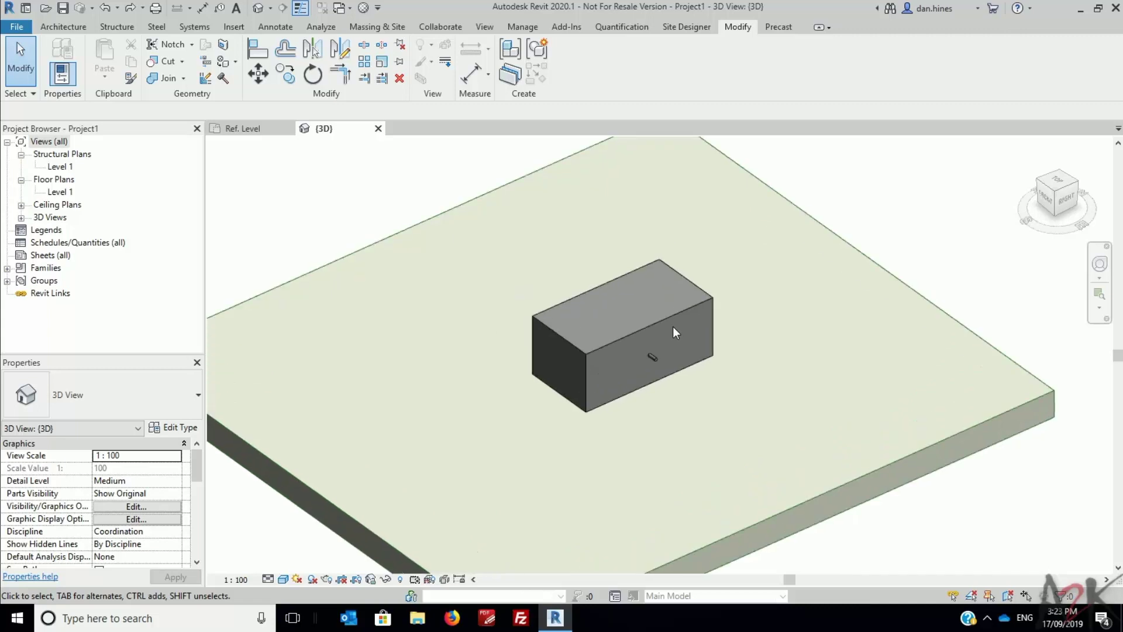
pyautogui.click(651, 277)
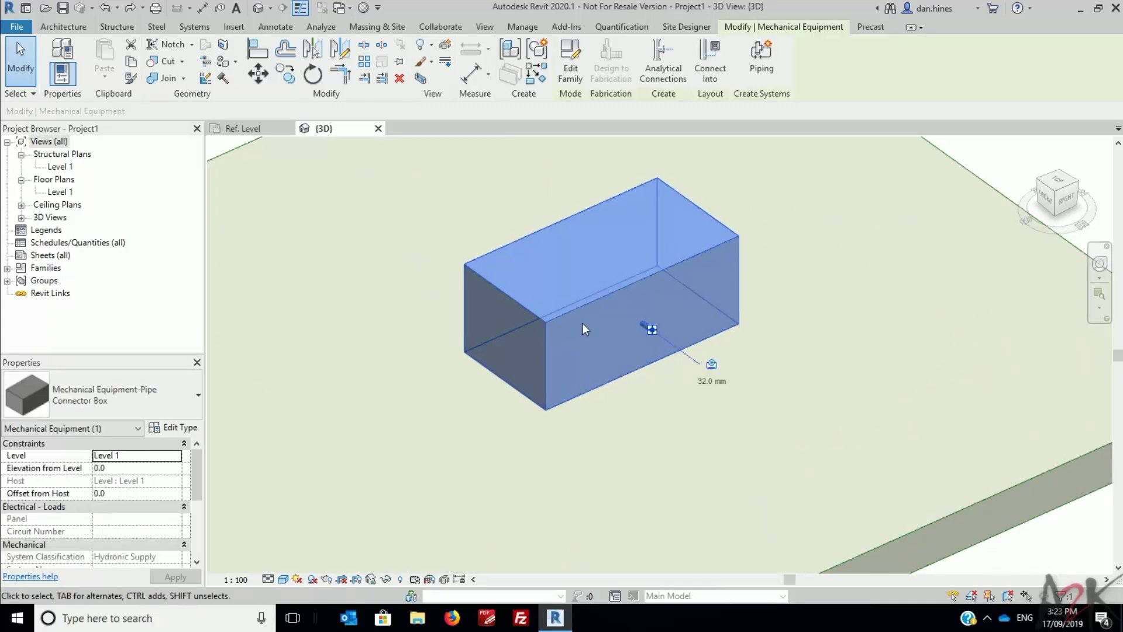
pyautogui.scroll(2, 585, 325)
pyautogui.scroll(2, 634, 326)
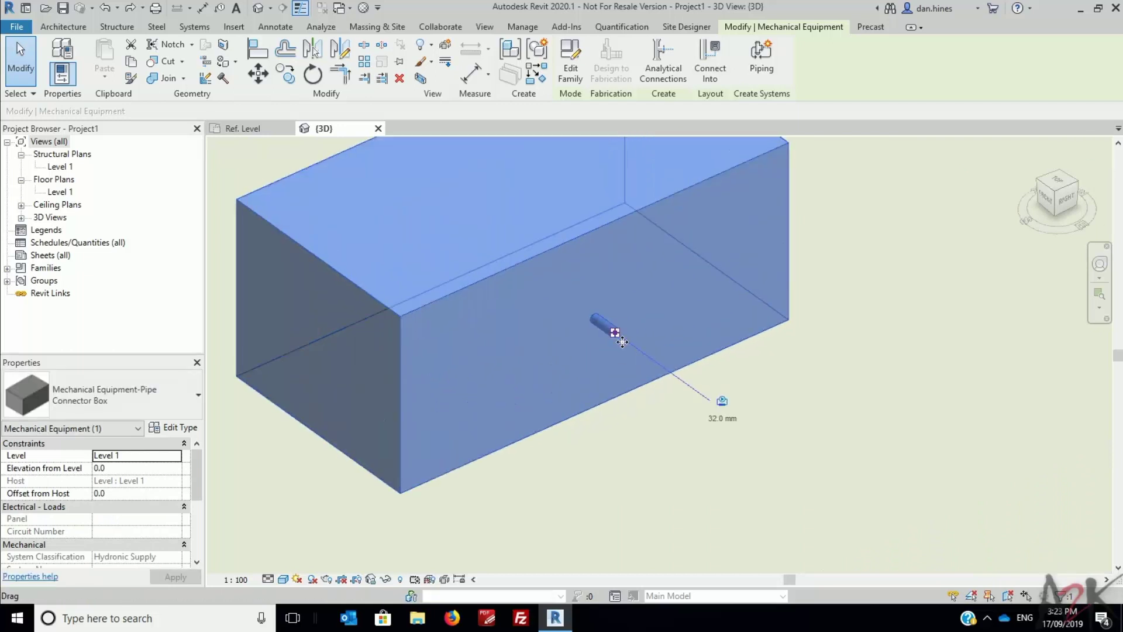
pyautogui.scroll(1, 652, 362)
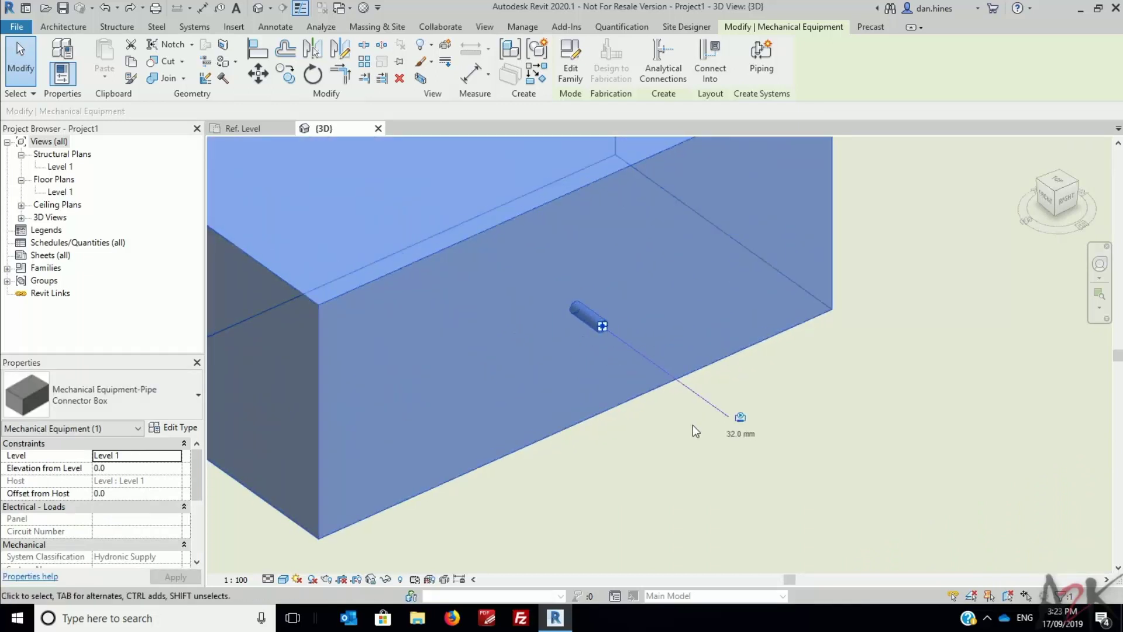
pyautogui.moveTo(632, 404); pyautogui.dragTo(692, 403, button='middle')
pyautogui.scroll(1, 730, 359)
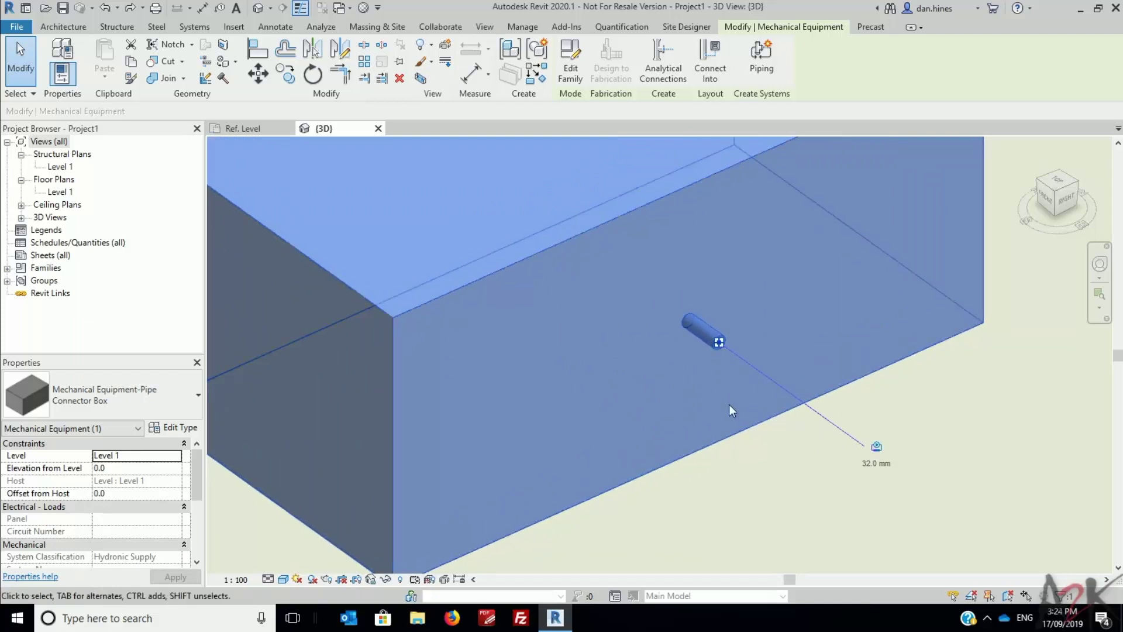
pyautogui.scroll(-2, 560, 342)
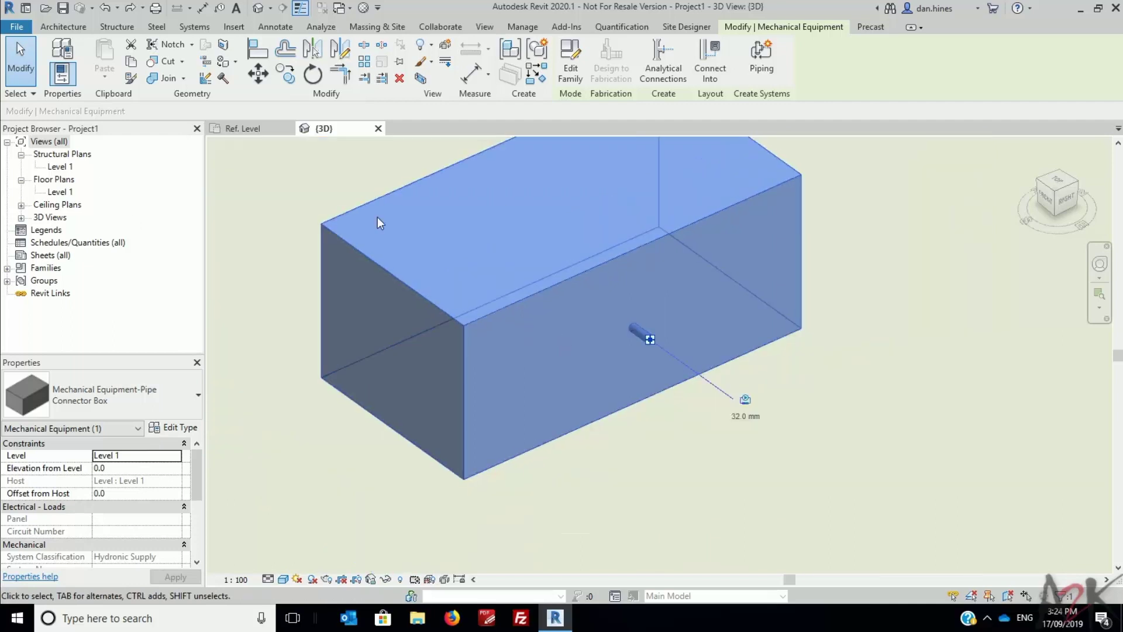
pyautogui.scroll(1, 642, 335)
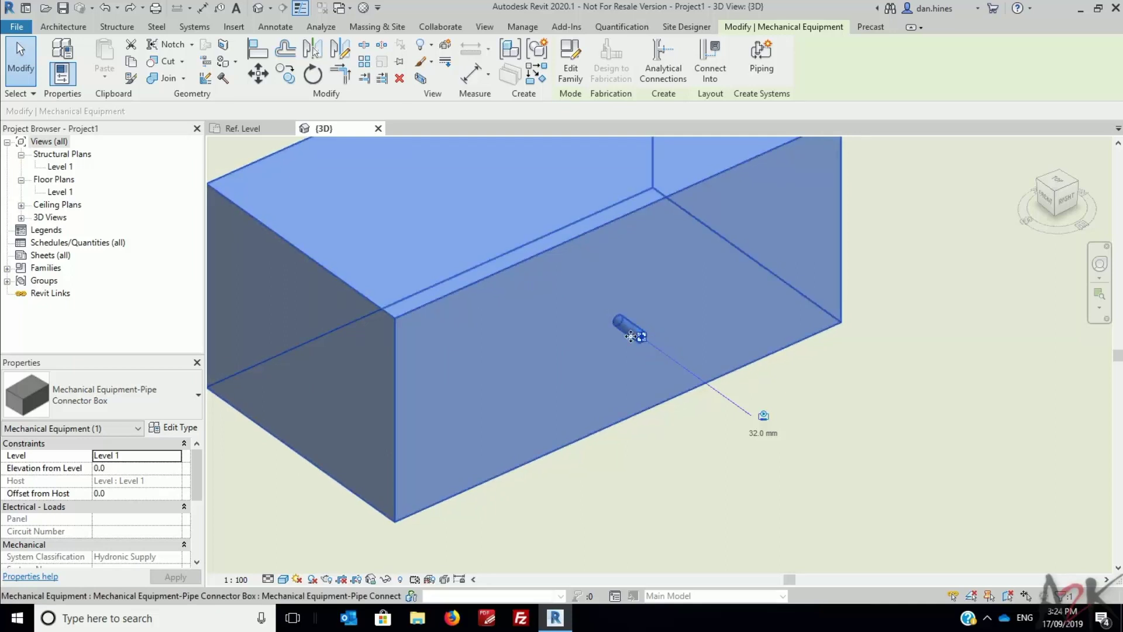
# Step: Open the Level 1 structural plan and flip the connector to the box's left side
pyautogui.doubleClick(58, 170)
pyautogui.scroll(4, 643, 294)
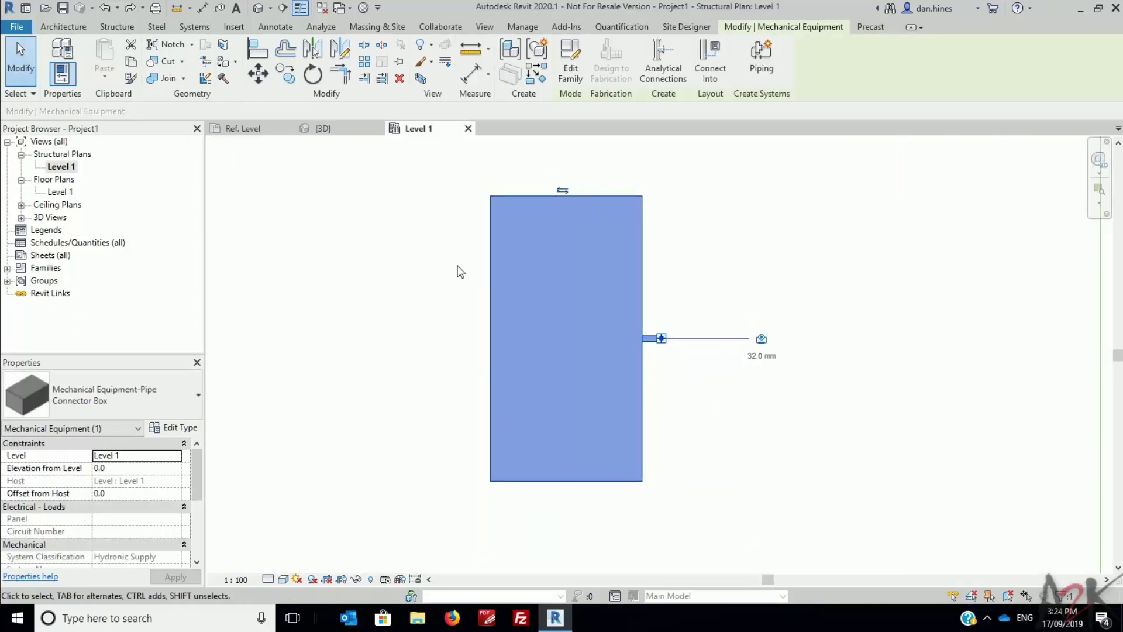
pyautogui.click(565, 189)
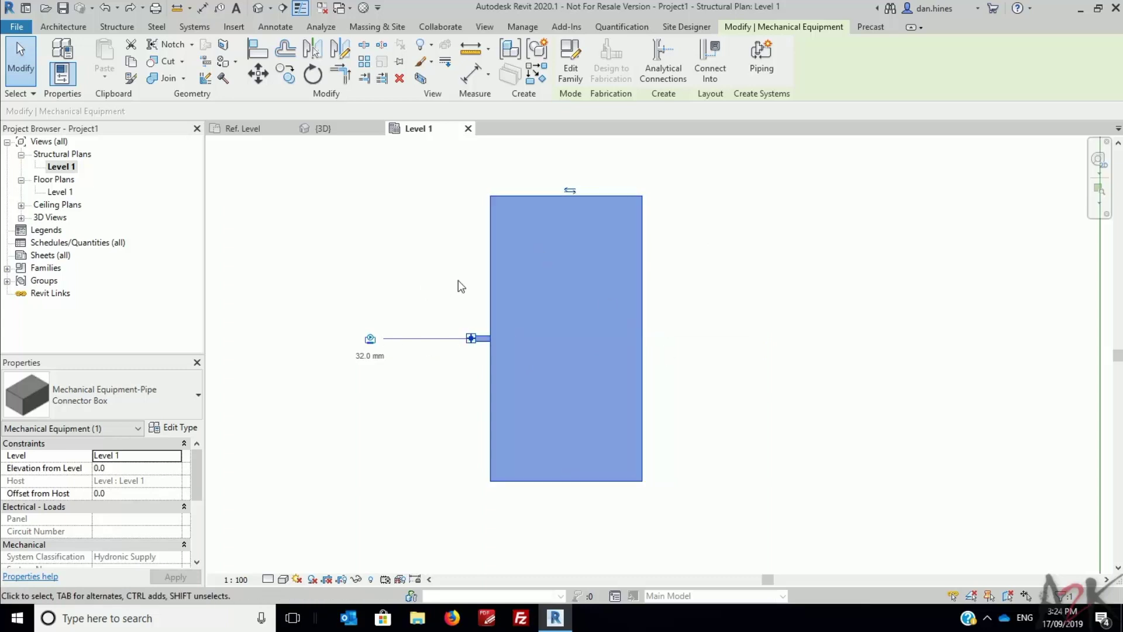
# Step: Turn on Control Box visibility in the box's type properties
pyautogui.scroll(-1, 191, 460)
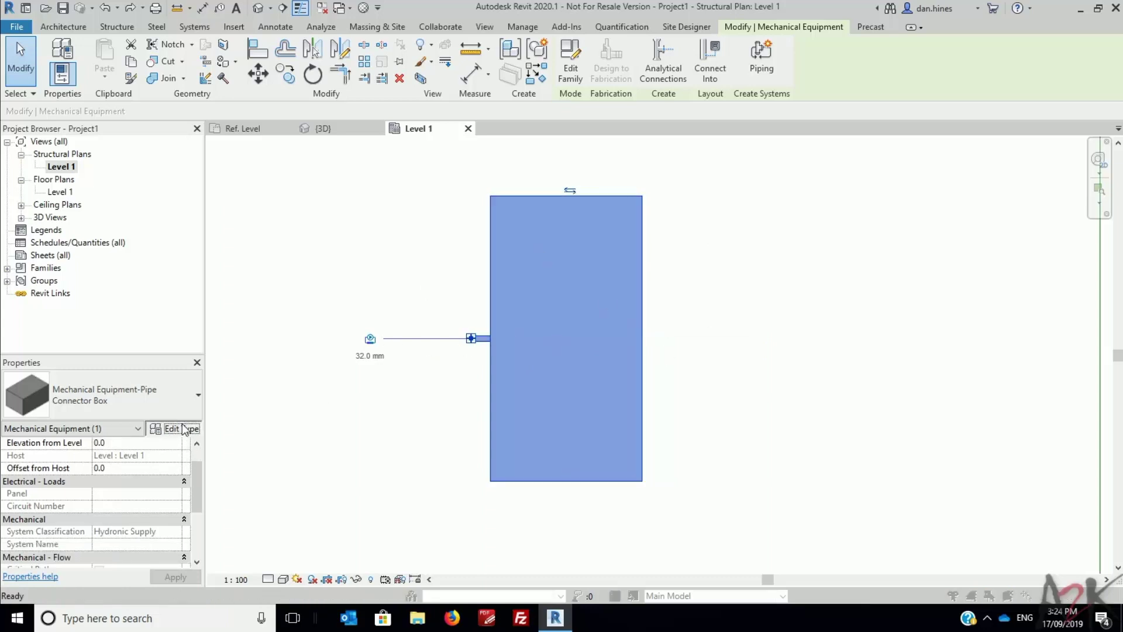
pyautogui.click(173, 428)
pyautogui.scroll(-5, 974, 359)
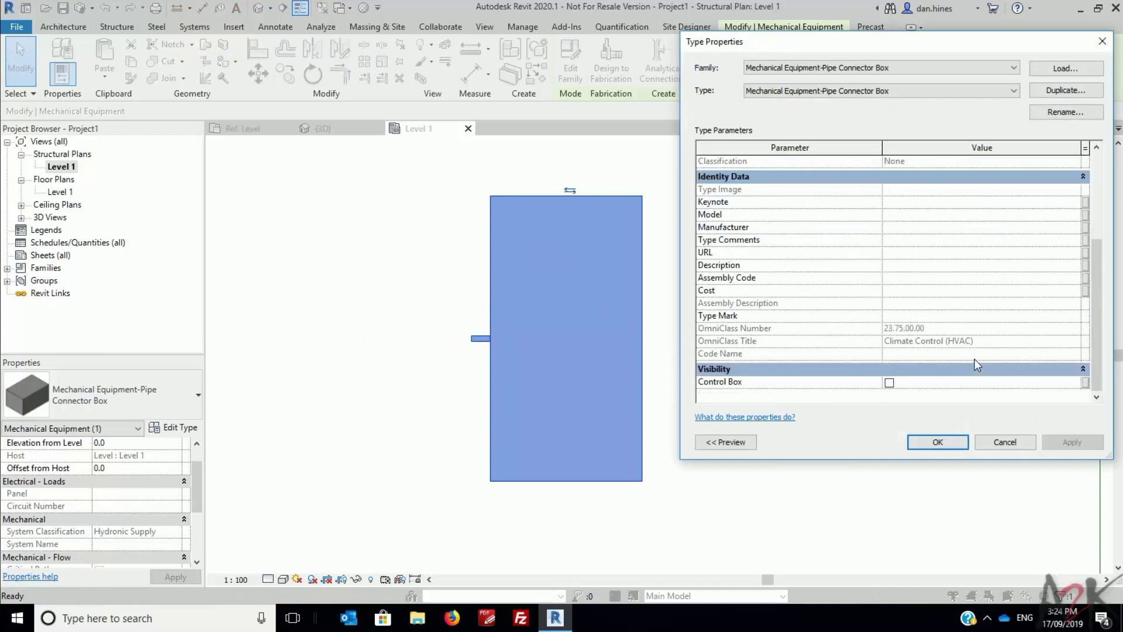
pyautogui.click(890, 383)
pyautogui.click(937, 442)
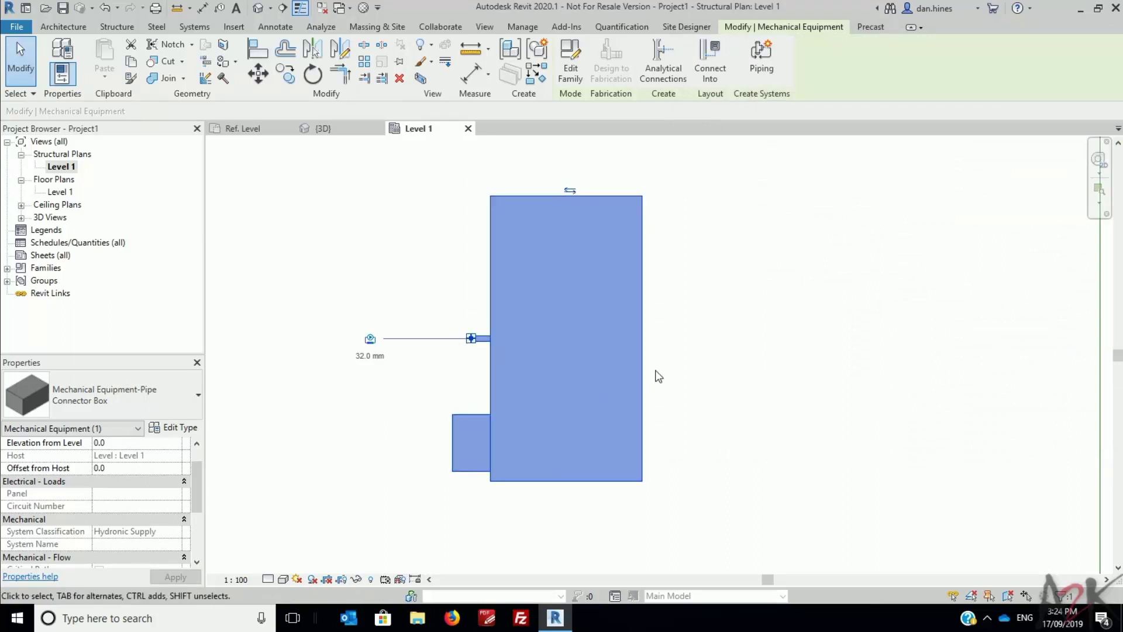
# Step: Flip the box so the connector ends up on the right side
pyautogui.click(570, 190)
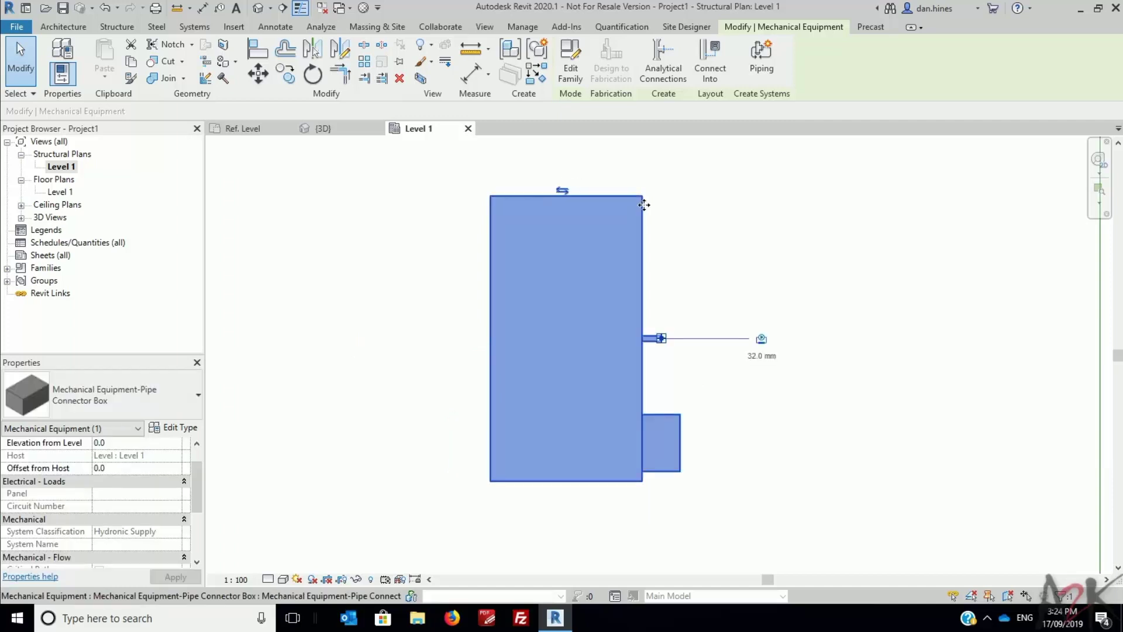
pyautogui.press('space')
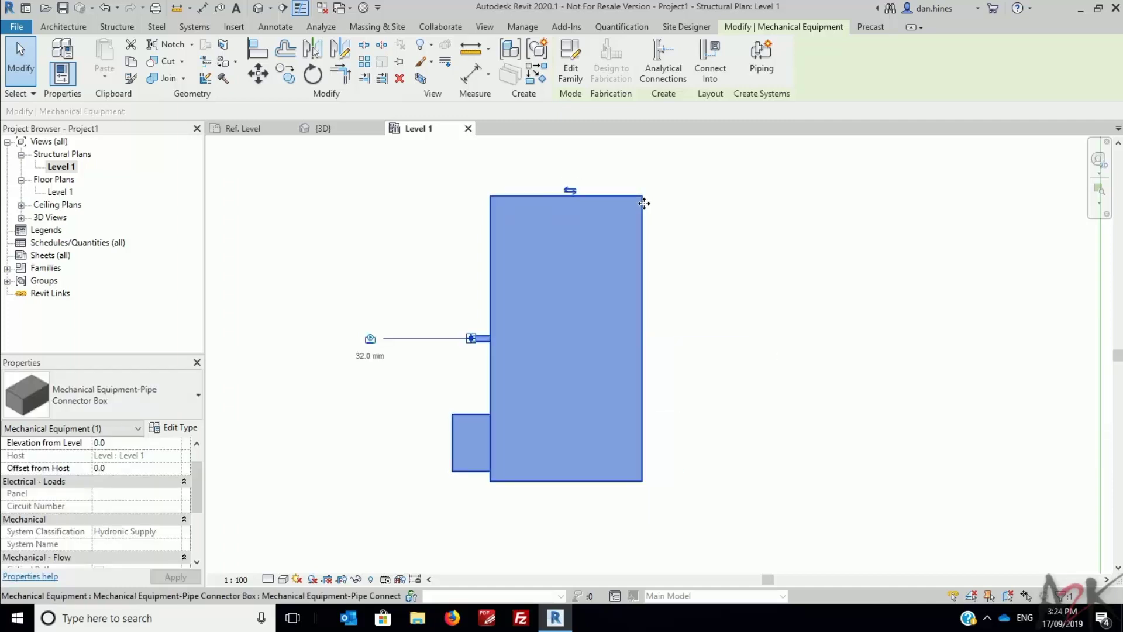
pyautogui.click(566, 190)
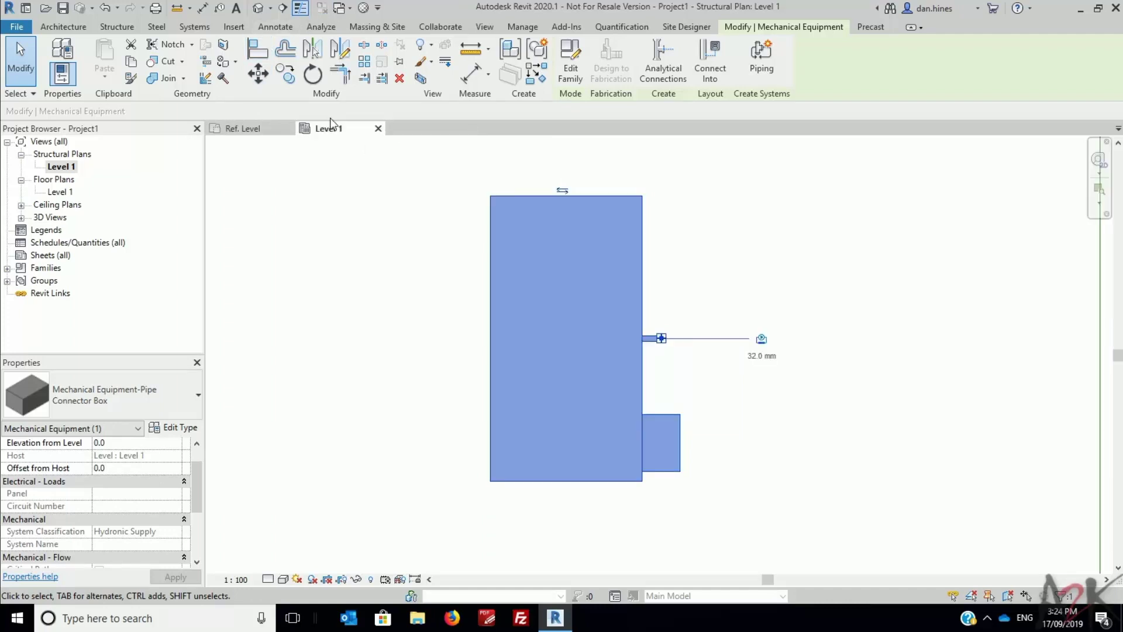
# Step: Mirror-copy the pipe, connector, Pipe Length dimension and reference plane to the box's left
pyautogui.scroll(3, 777, 319)
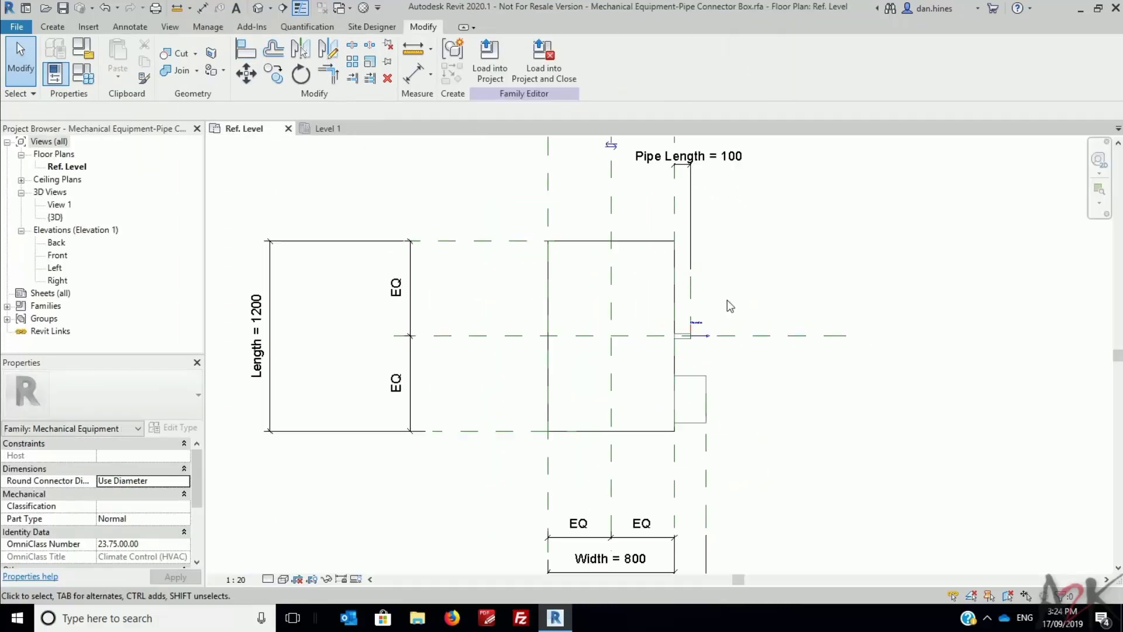
pyautogui.click(673, 167)
pyautogui.scroll(3, 671, 384)
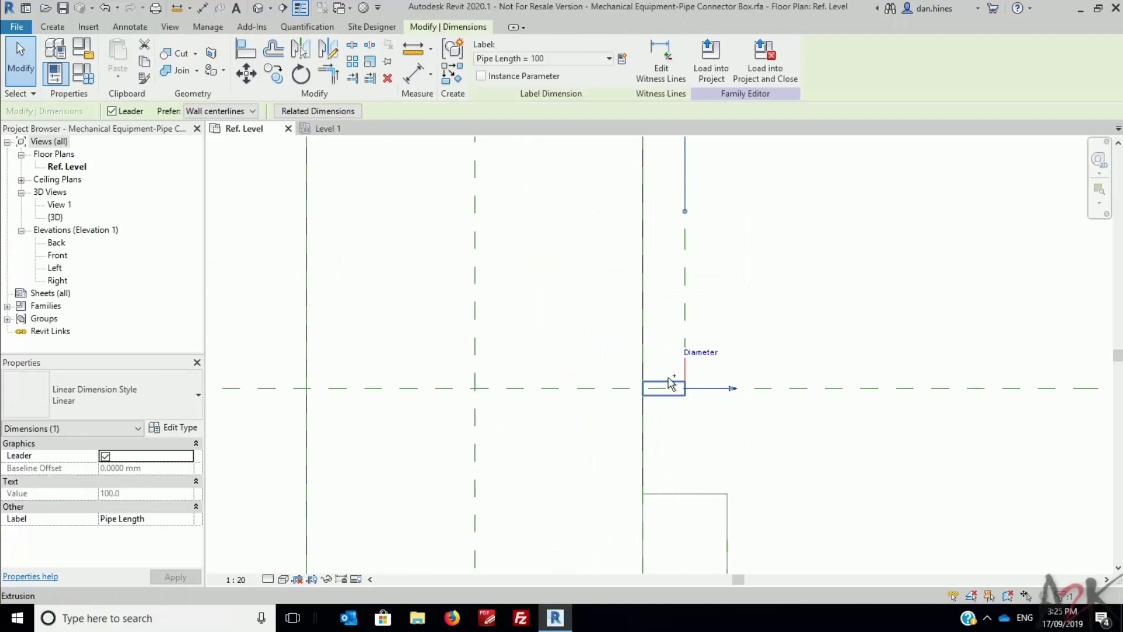
pyautogui.keyDown('ctrl'); pyautogui.click(685, 308); pyautogui.keyUp('ctrl')
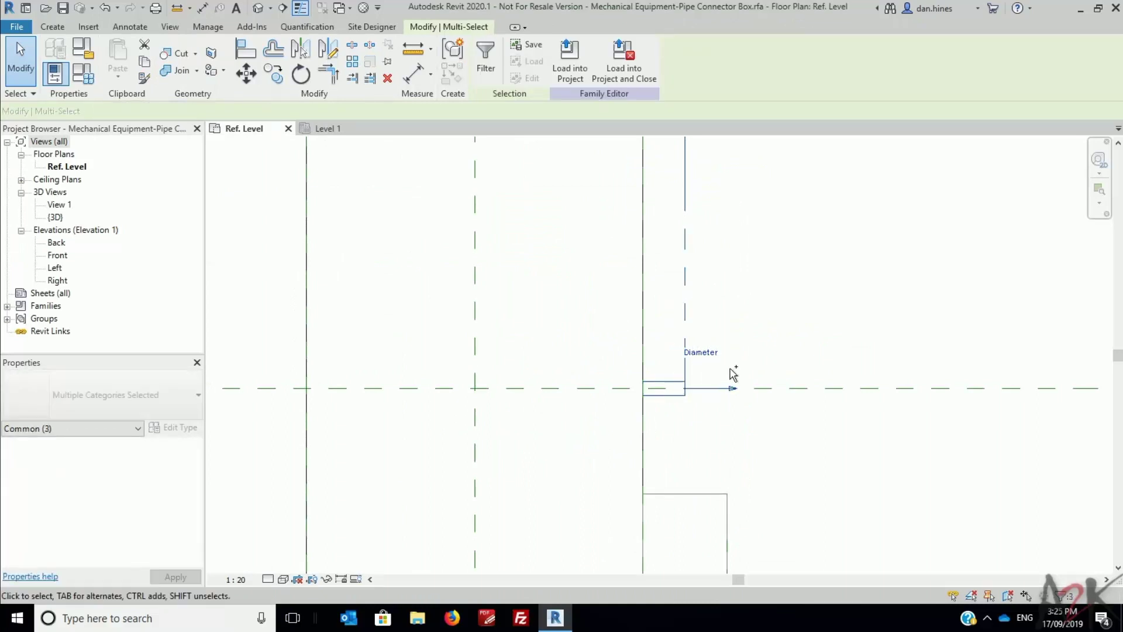
pyautogui.keyDown('ctrl'); pyautogui.click(733, 374); pyautogui.keyUp('ctrl')
pyautogui.scroll(-3, 714, 230)
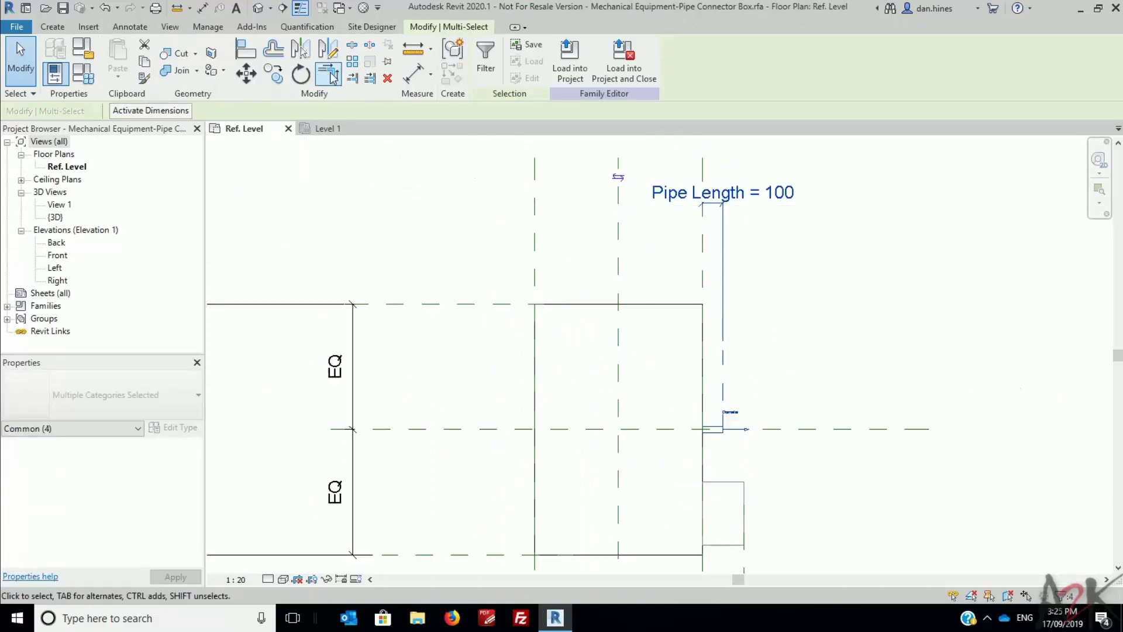
pyautogui.click(328, 49)
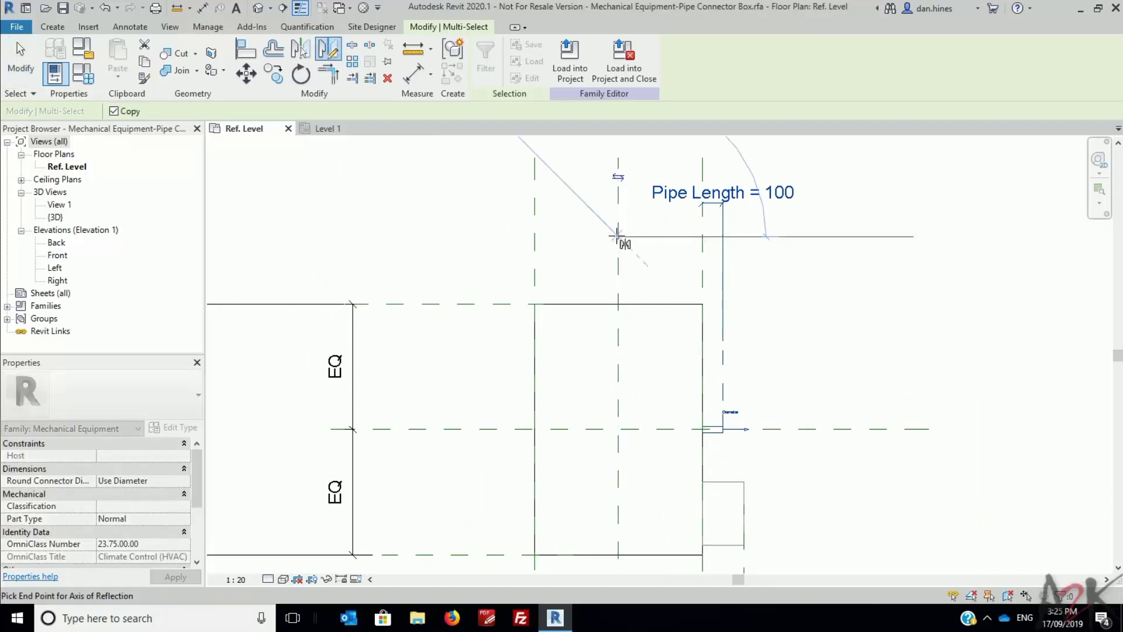
pyautogui.click(618, 272)
# Step: Link the right pipe extrusion's visibility to the Right Pipe parameter
pyautogui.scroll(3, 753, 308)
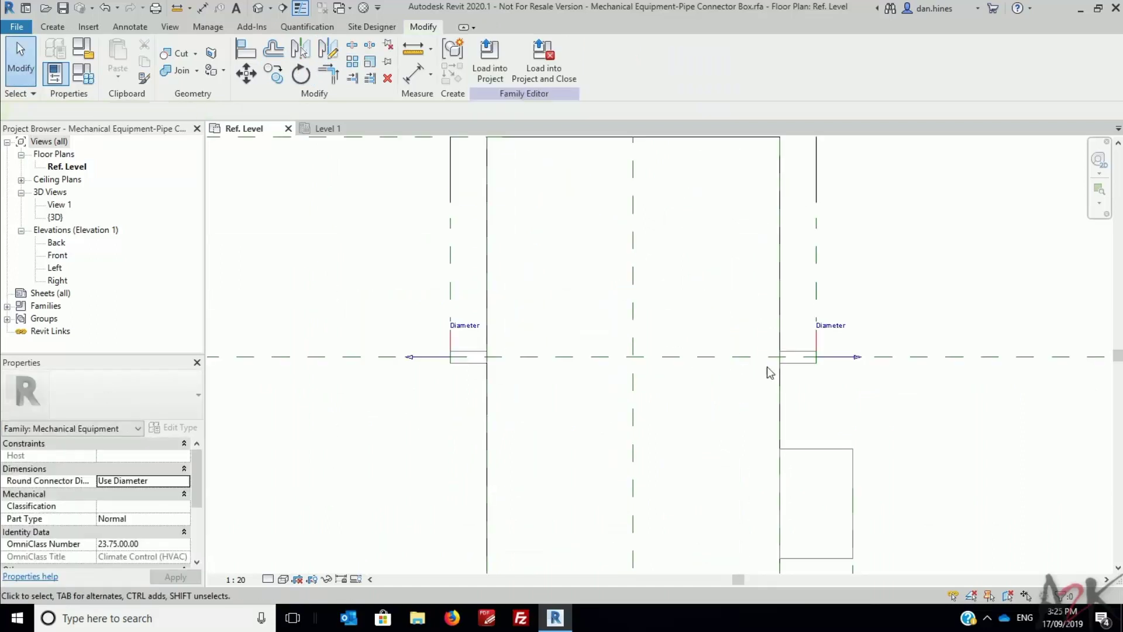
pyautogui.click(791, 362)
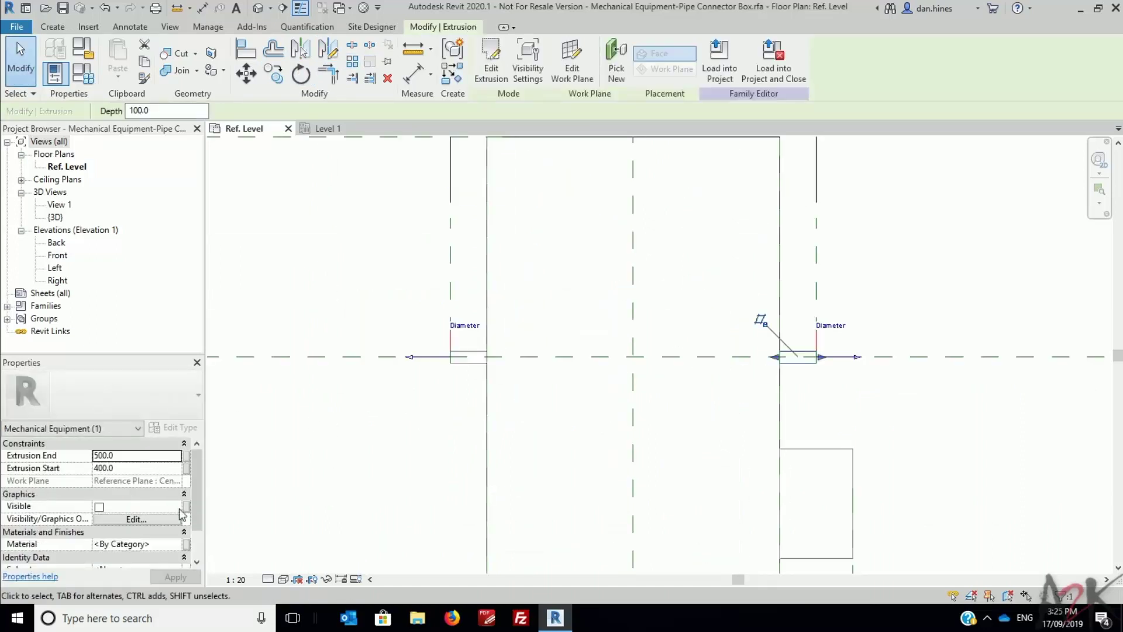
pyautogui.click(185, 506)
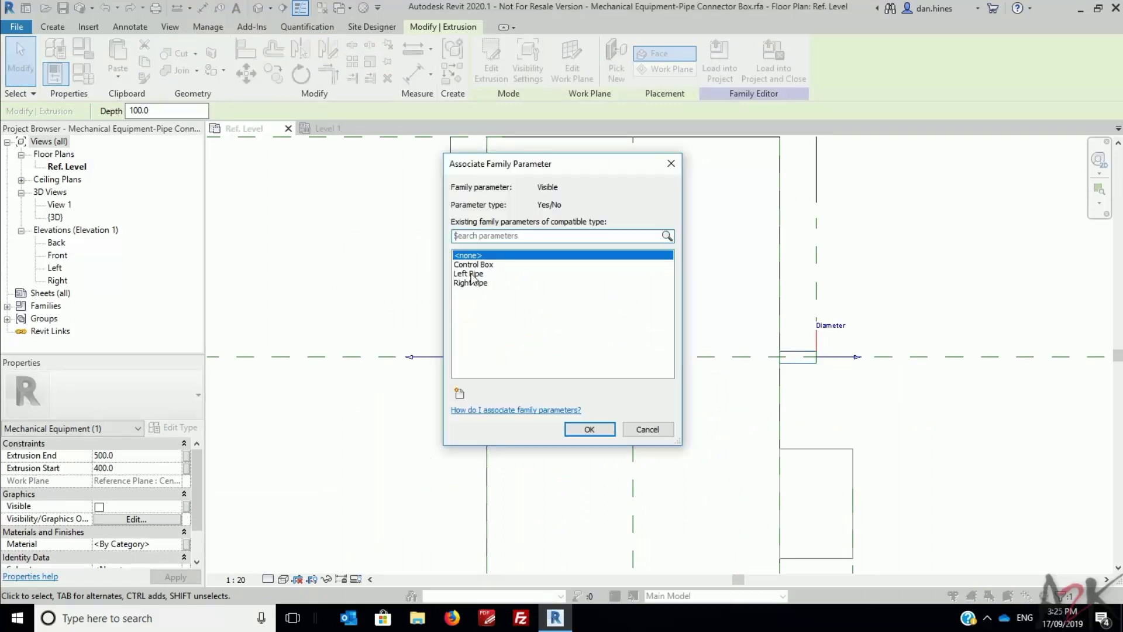
pyautogui.click(471, 283)
pyautogui.click(588, 429)
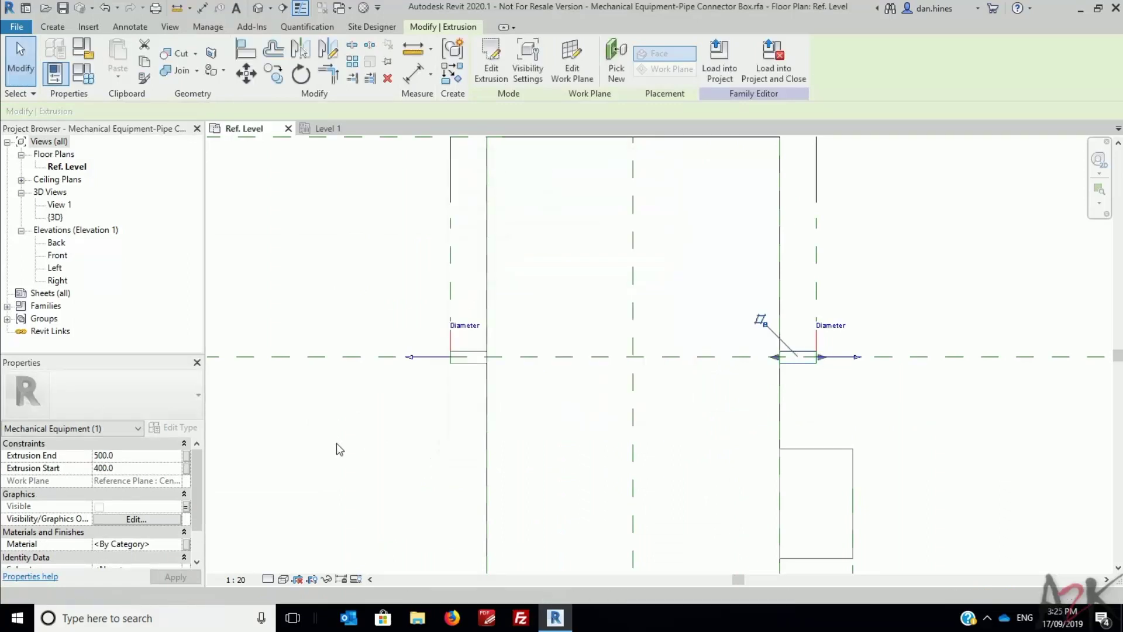
pyautogui.click(336, 443)
# Step: Link the left pipe extrusion's visibility to the Left Pipe parameter
pyautogui.click(467, 358)
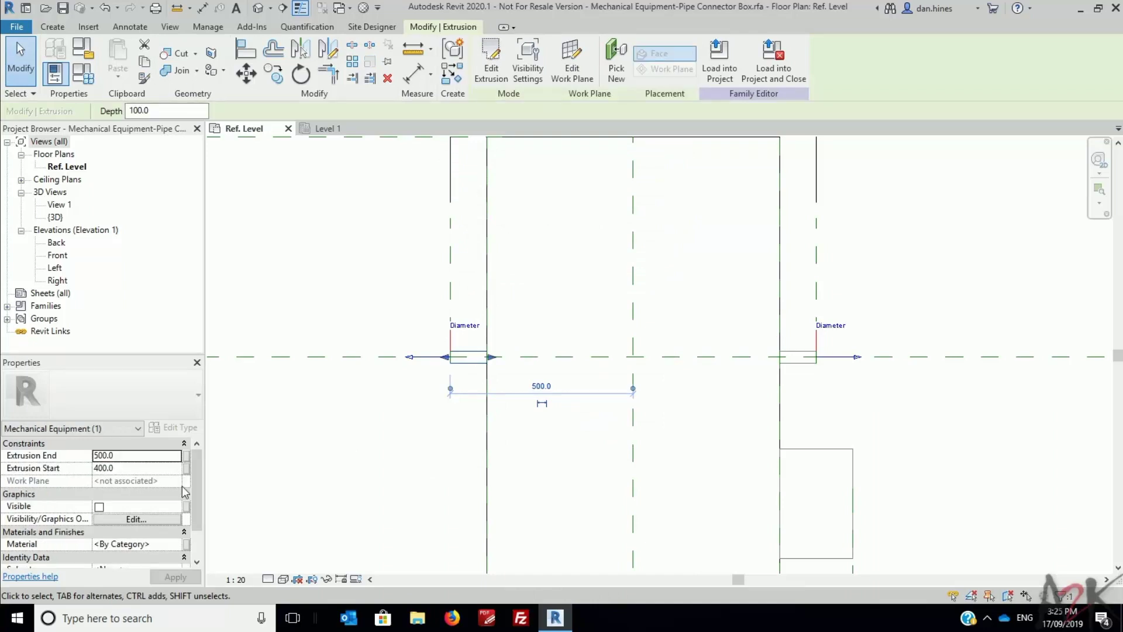
pyautogui.click(185, 507)
pyautogui.click(473, 283)
pyautogui.click(475, 274)
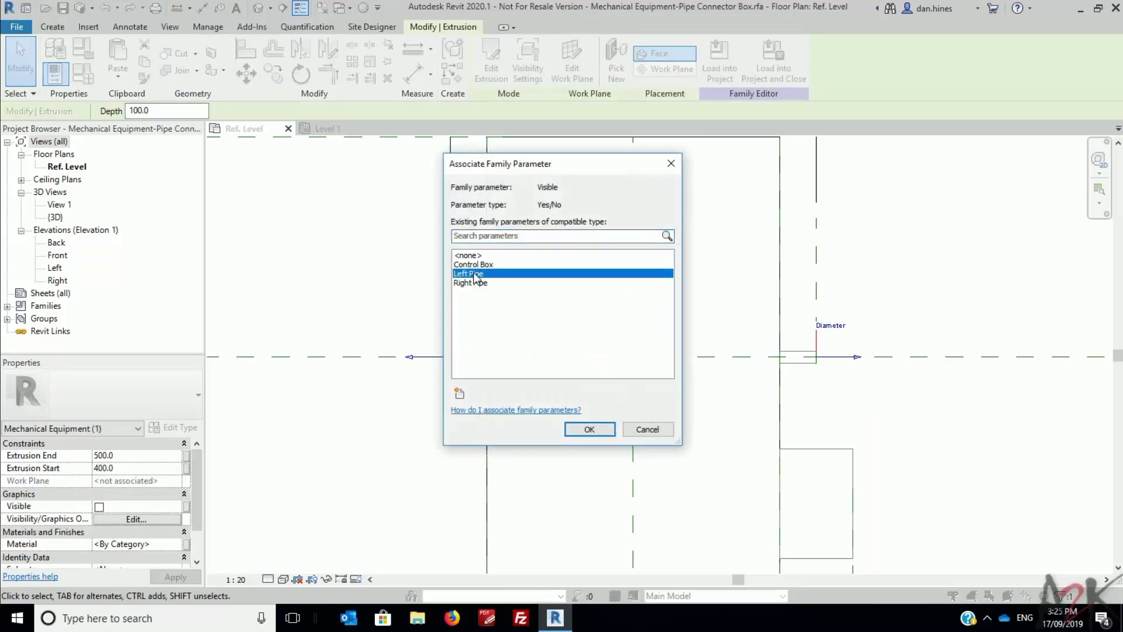
pyautogui.click(583, 429)
# Step: Load the updated family into the project, overwriting the existing version
pyautogui.click(338, 238)
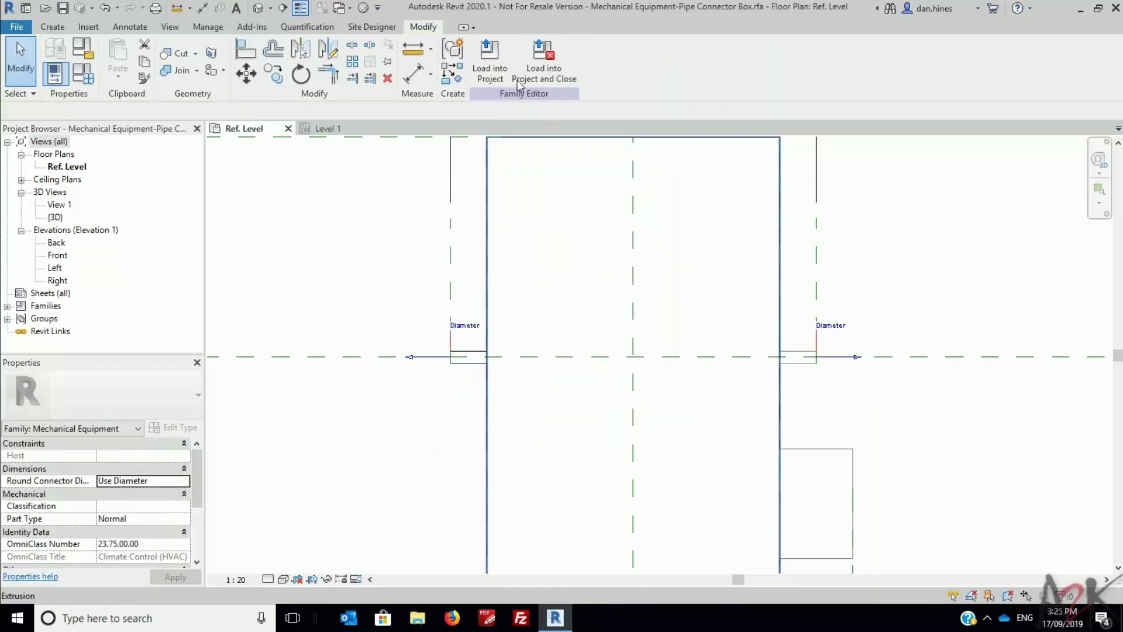
pyautogui.click(490, 58)
pyautogui.click(545, 272)
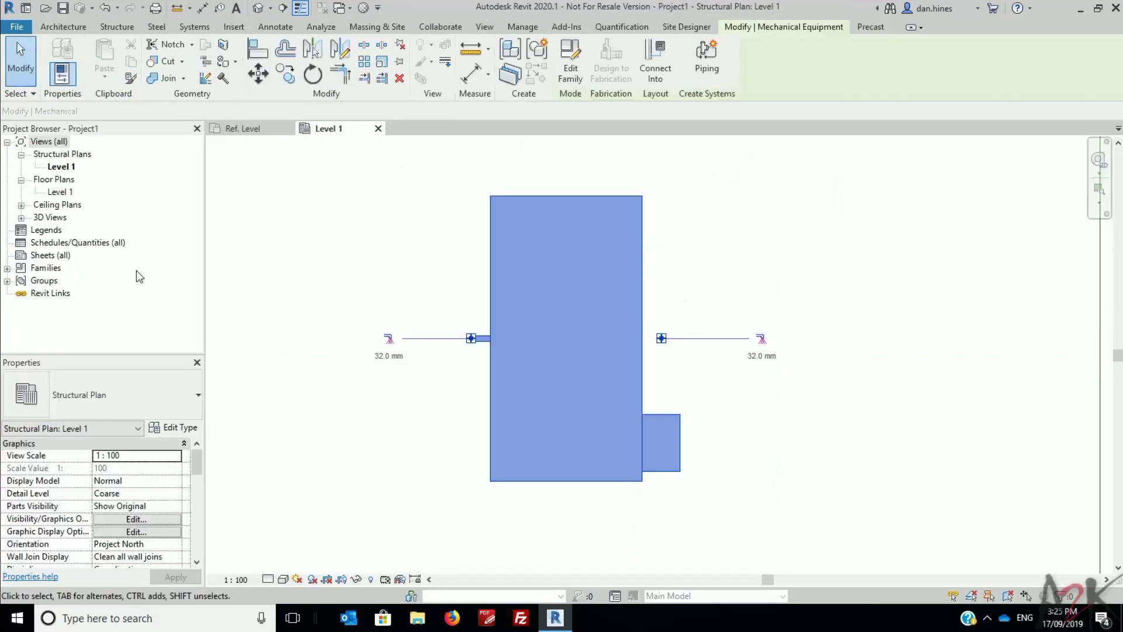
# Step: Turn off the Left Pipe option in the box's type properties
pyautogui.scroll(-5, 159, 456)
pyautogui.click(173, 427)
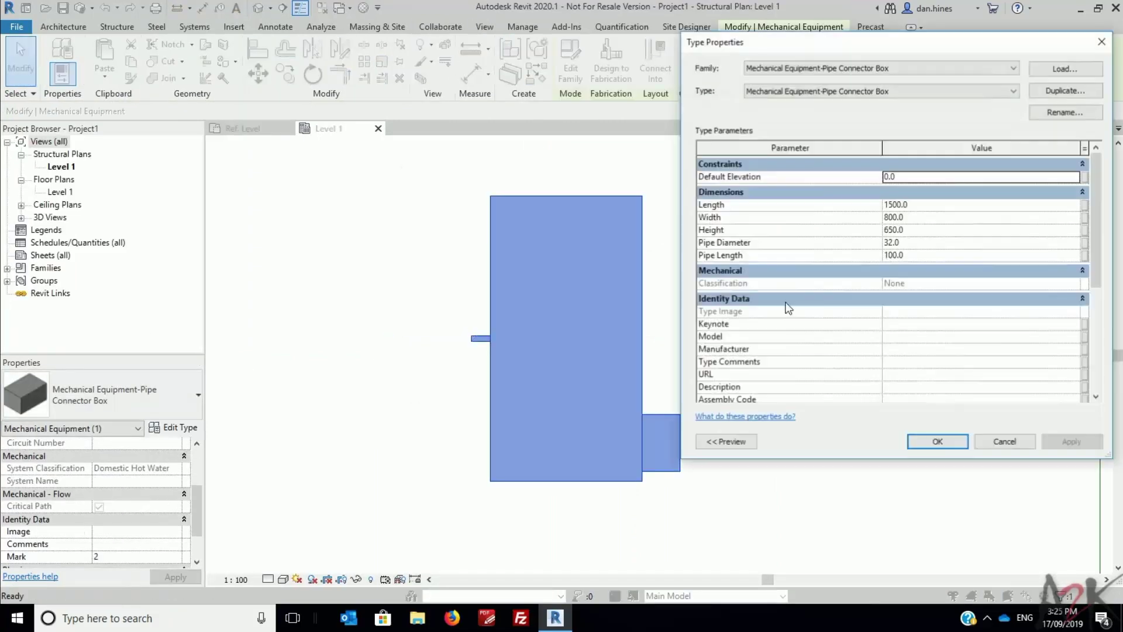
pyautogui.scroll(-1, 904, 325)
pyautogui.click(889, 370)
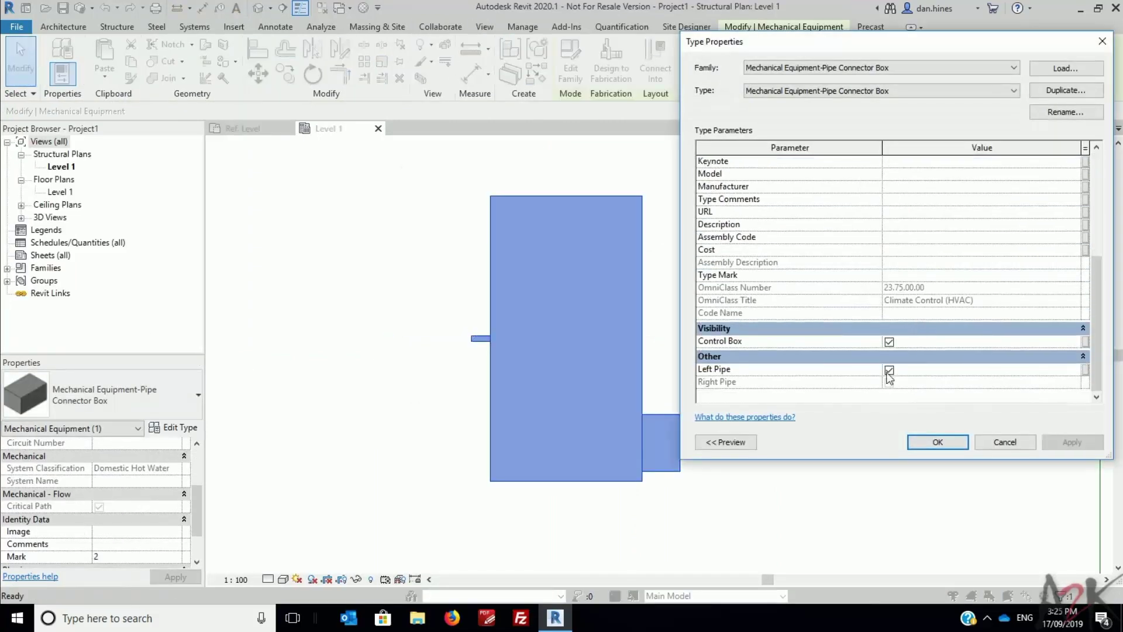
pyautogui.click(936, 447)
# Step: Select the Pipe Connector Box to check its 32.0 mm connectors, then deselect it
pyautogui.click(680, 514)
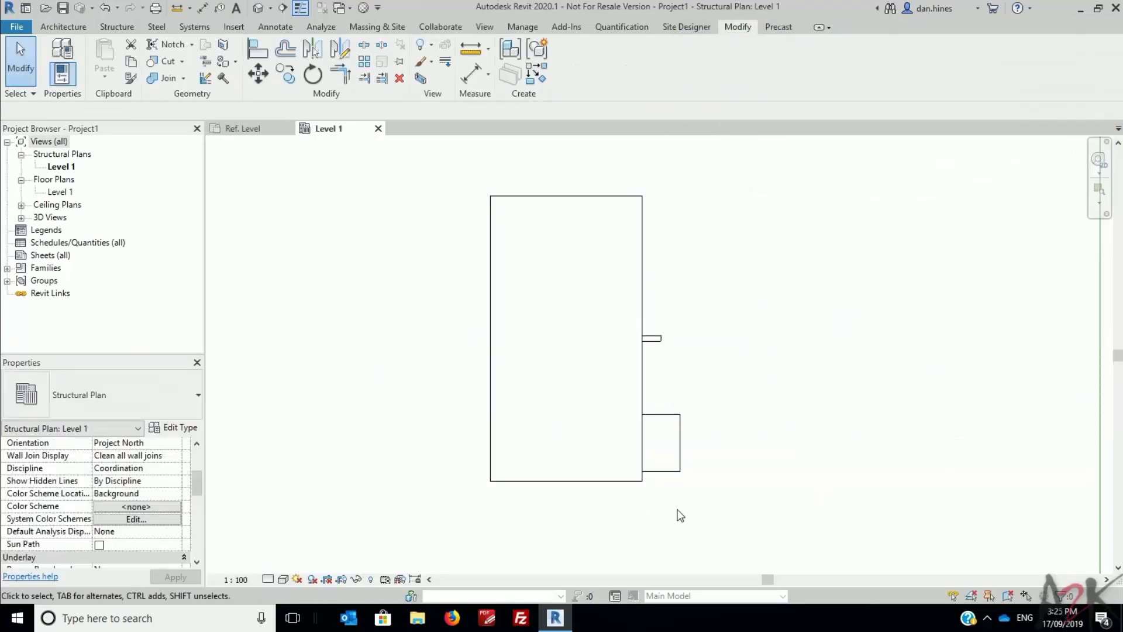
pyautogui.click(651, 477)
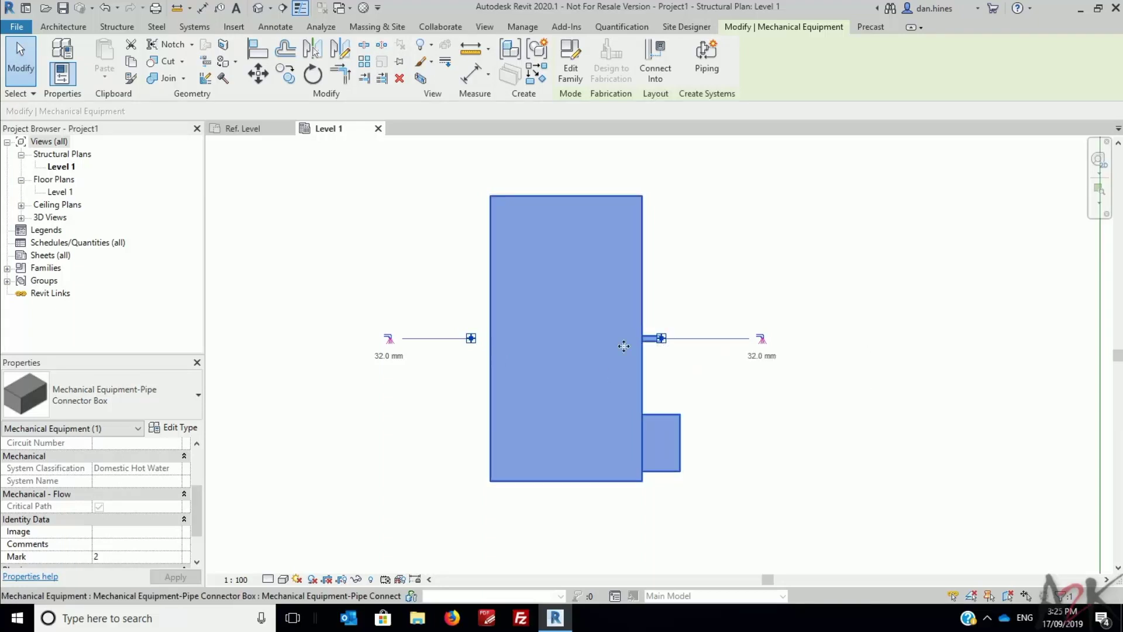
pyautogui.click(652, 354)
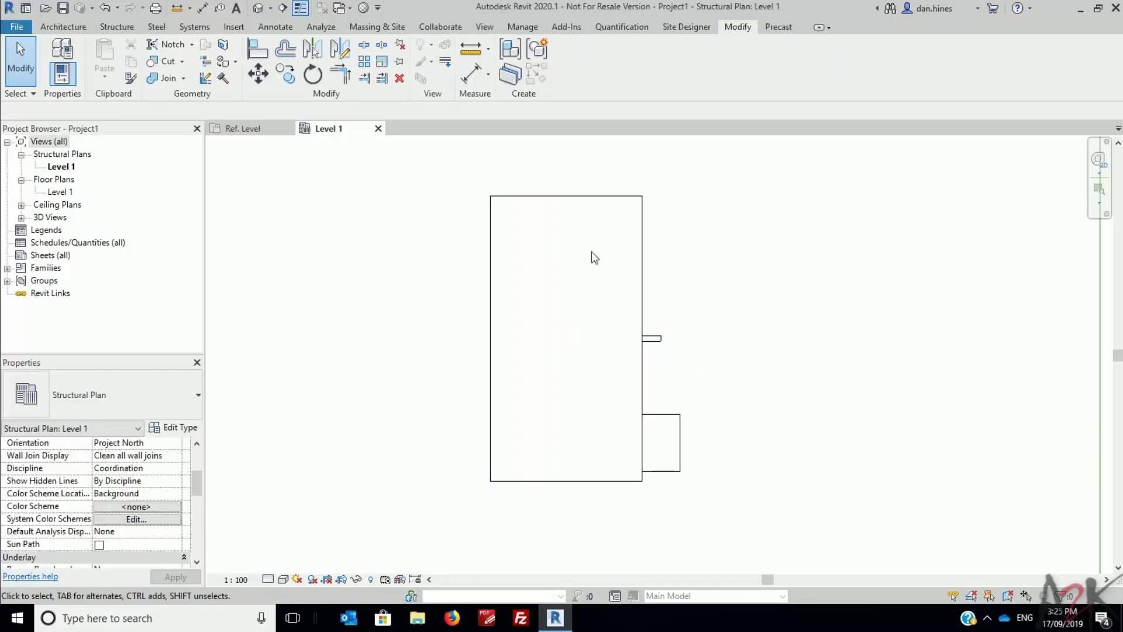
# Step: On Ref. Level, delete the pipe-length reference plane and both pipe connectors
pyautogui.click(249, 128)
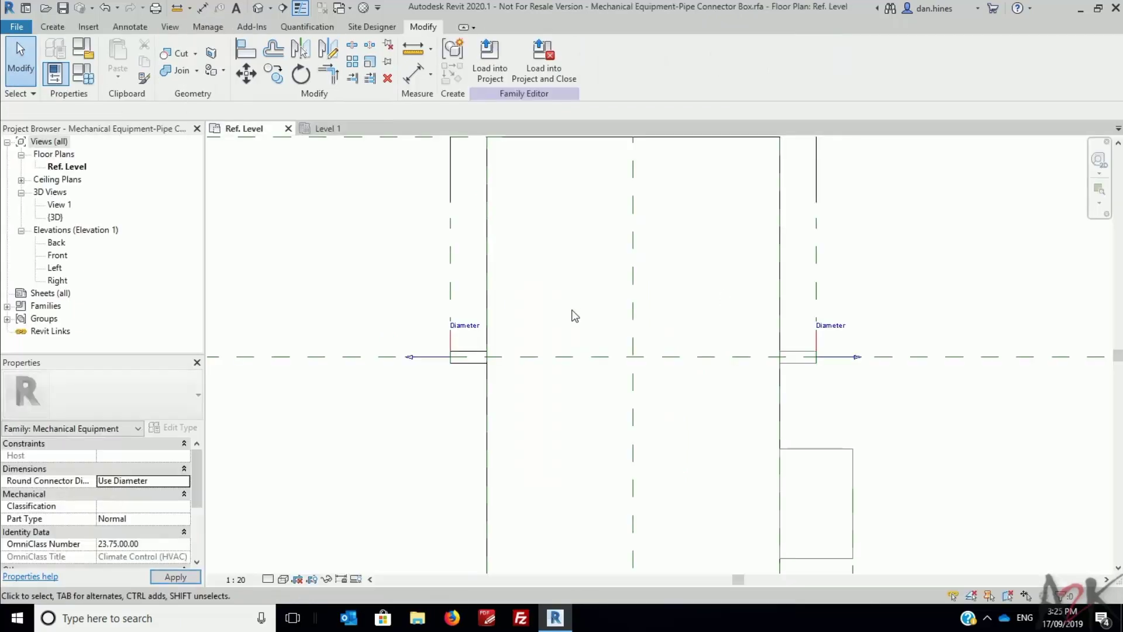
pyautogui.scroll(-2, 575, 316)
pyautogui.moveTo(688, 306)
pyautogui.mouseDown(button='middle')
pyautogui.moveTo(615, 404)
pyautogui.moveTo(599, 477)
pyautogui.mouseUp(button='middle')
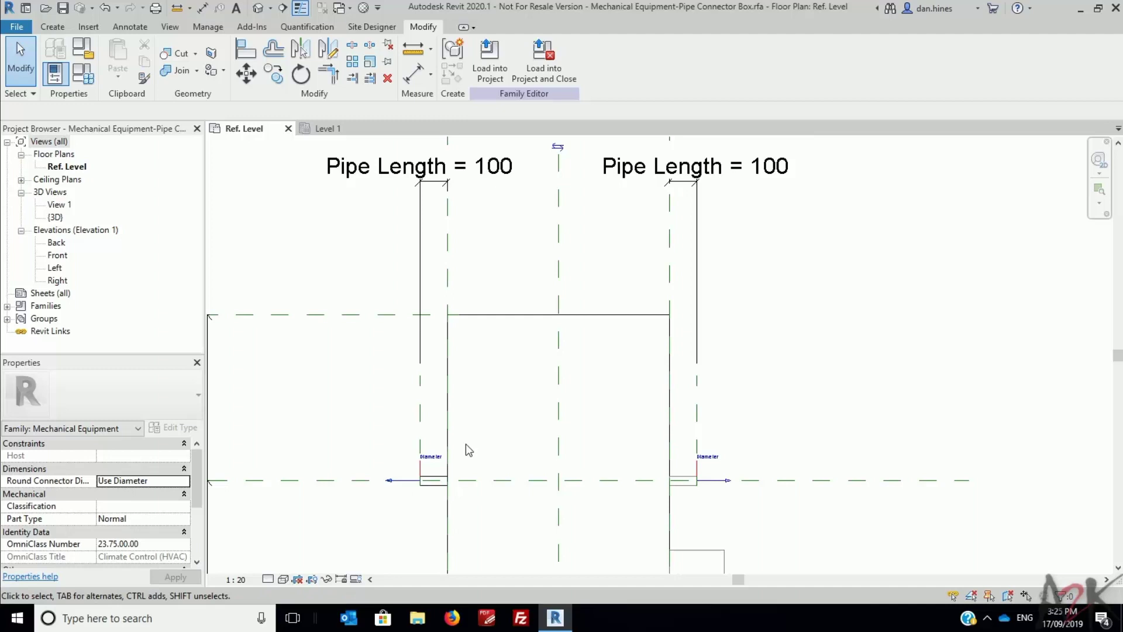
pyautogui.scroll(-1, 433, 418)
pyautogui.click(430, 414)
pyautogui.press('Delete')
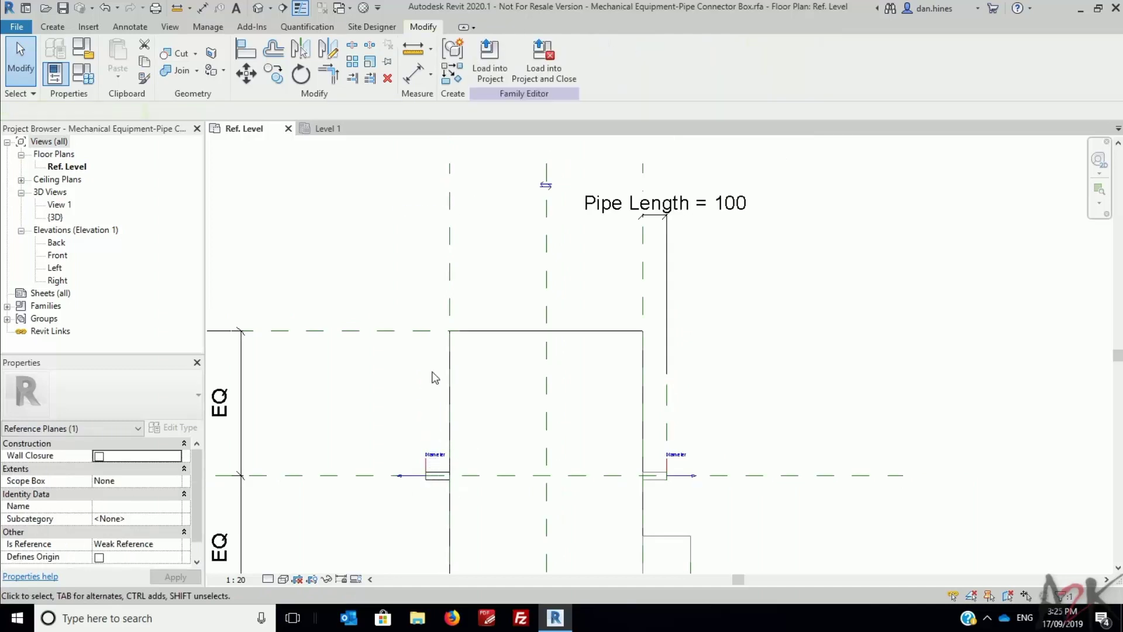
pyautogui.click(425, 465)
pyautogui.press('Delete')
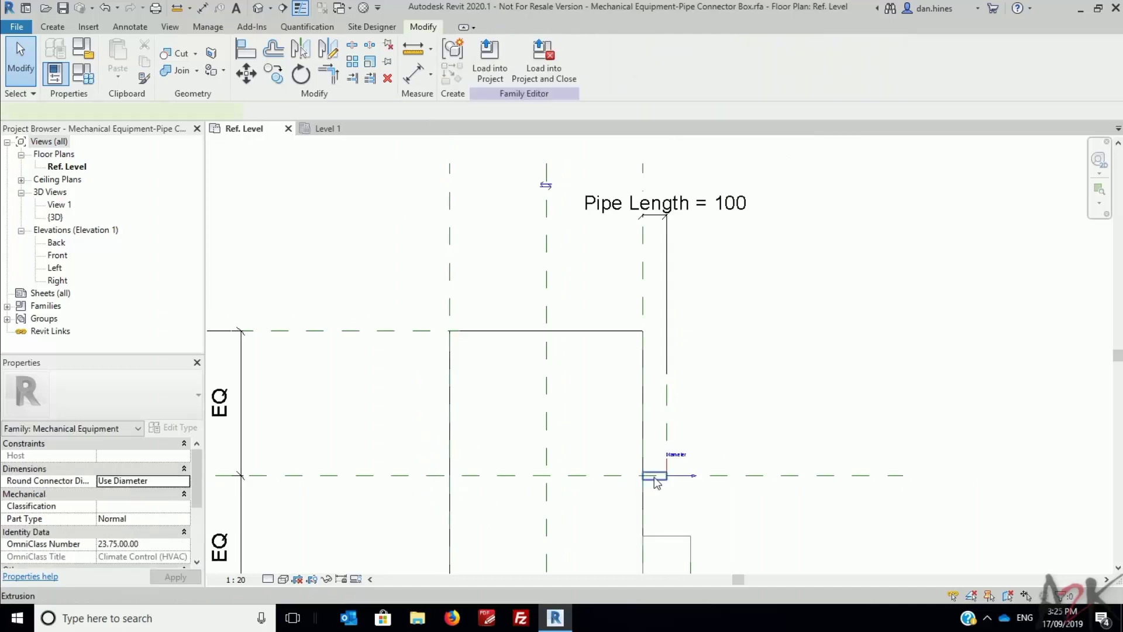
pyautogui.click(665, 447)
pyautogui.press('Delete')
# Step: Draw a diagonal reference line from the centre intersection up and to the right
pyautogui.scroll(-1, 673, 363)
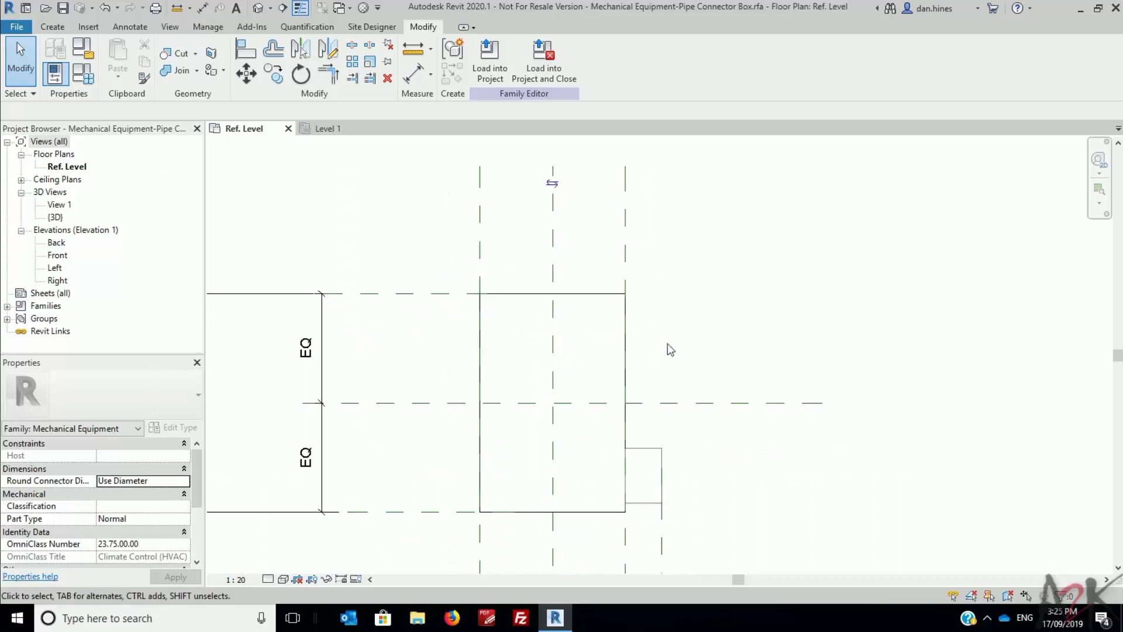
pyautogui.click(52, 27)
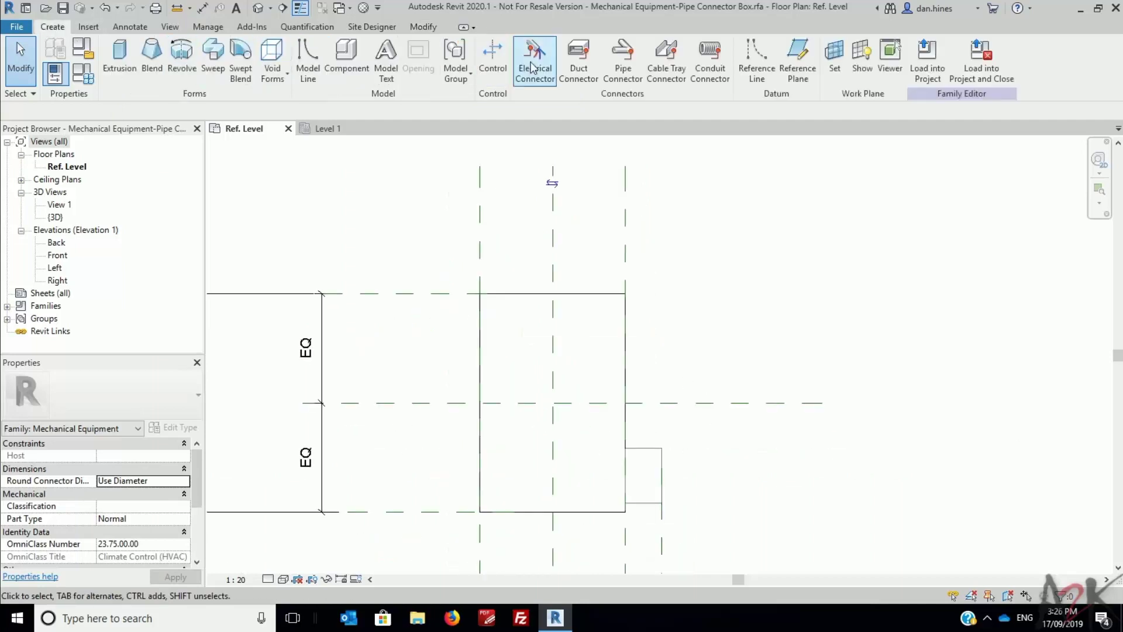
pyautogui.click(755, 55)
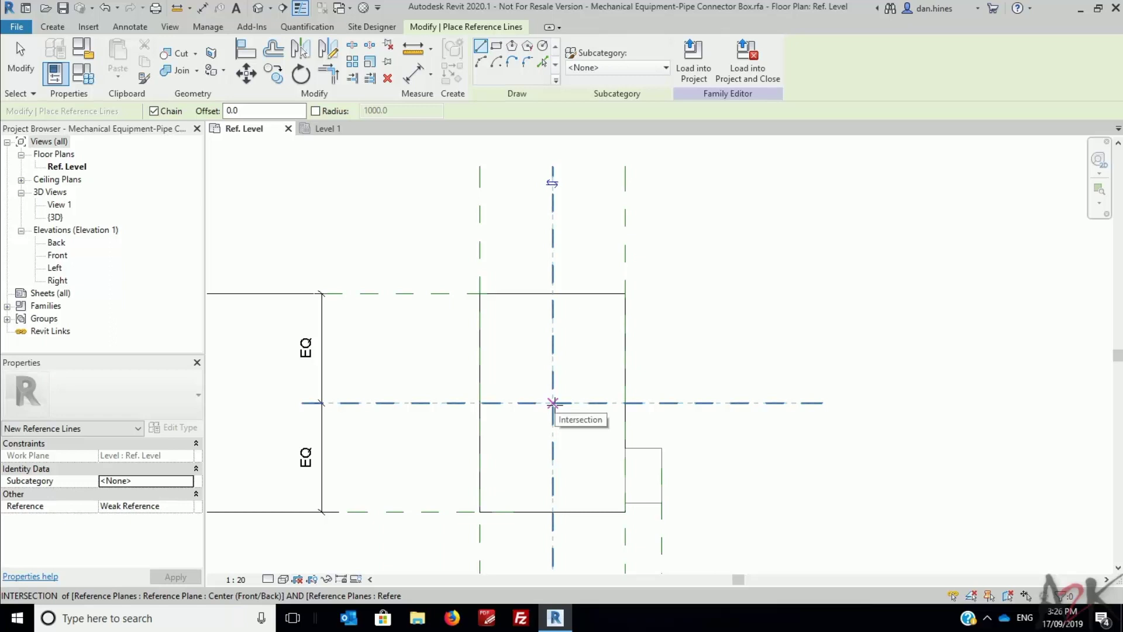
pyautogui.click(553, 403)
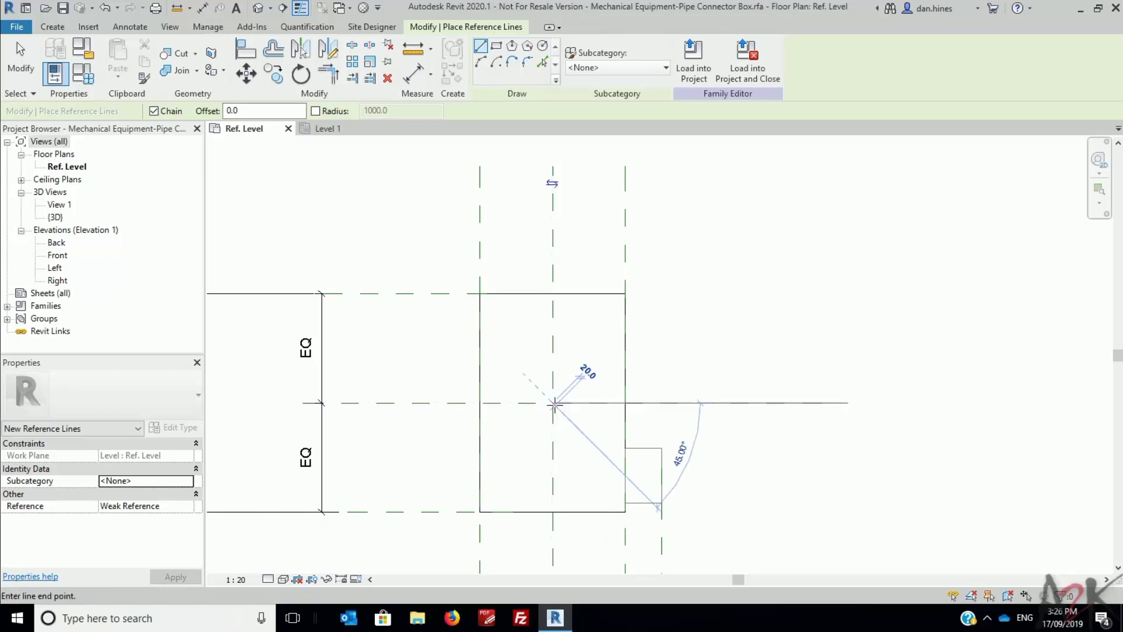
pyautogui.click(713, 257)
pyautogui.click(20, 58)
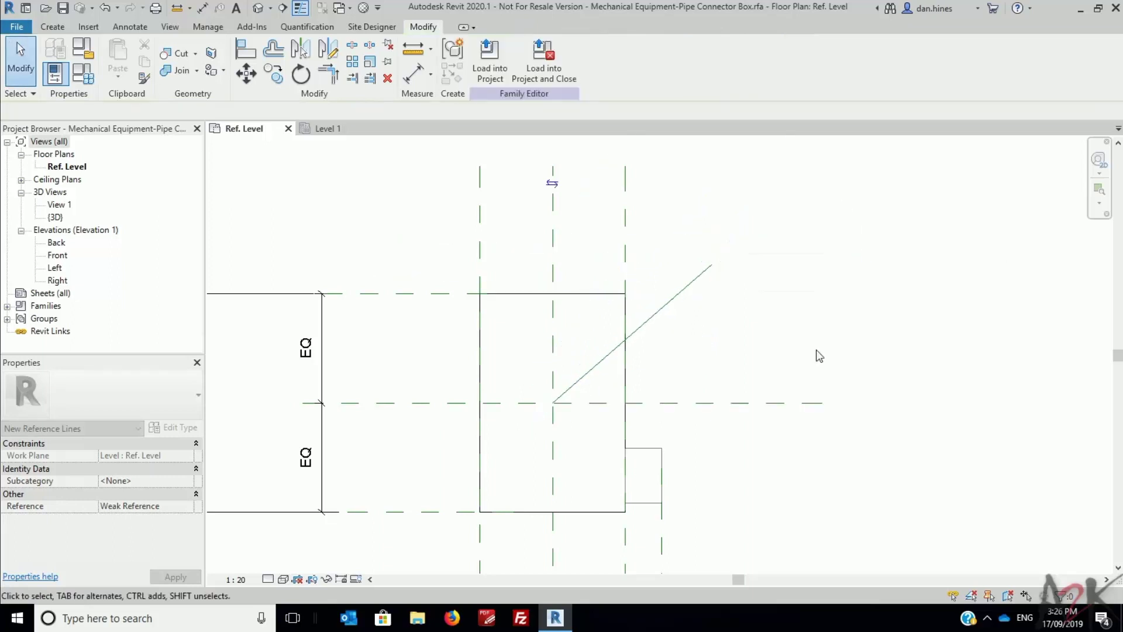
# Step: Align the reference line's start to the vertical and horizontal centre planes
pyautogui.click(597, 373)
pyautogui.press('a')
pyautogui.press('l')
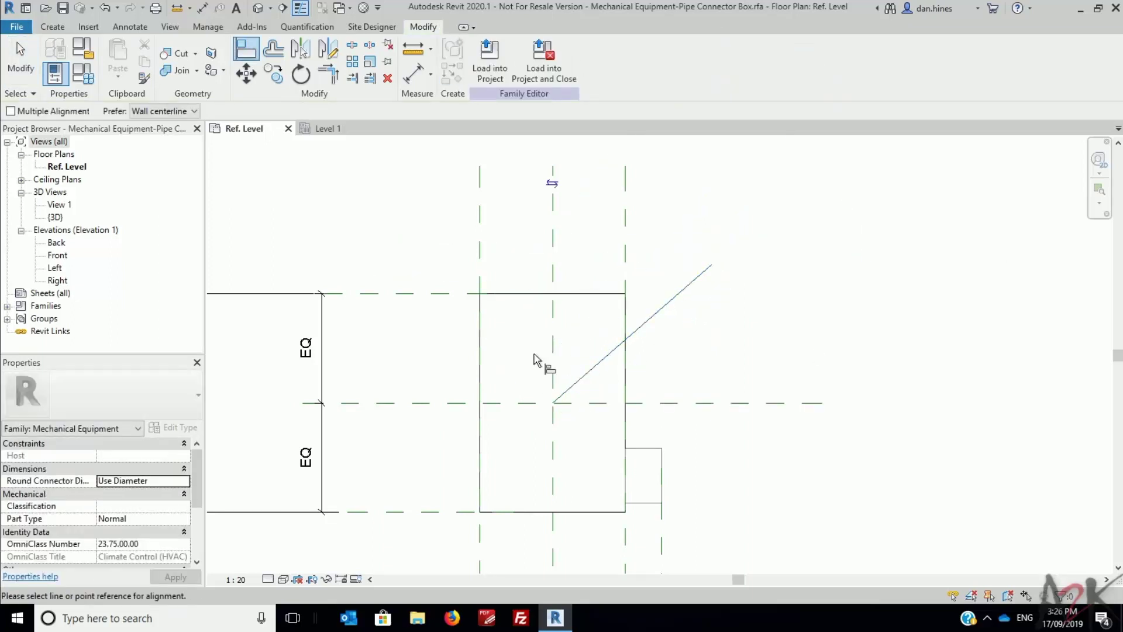
pyautogui.click(555, 351)
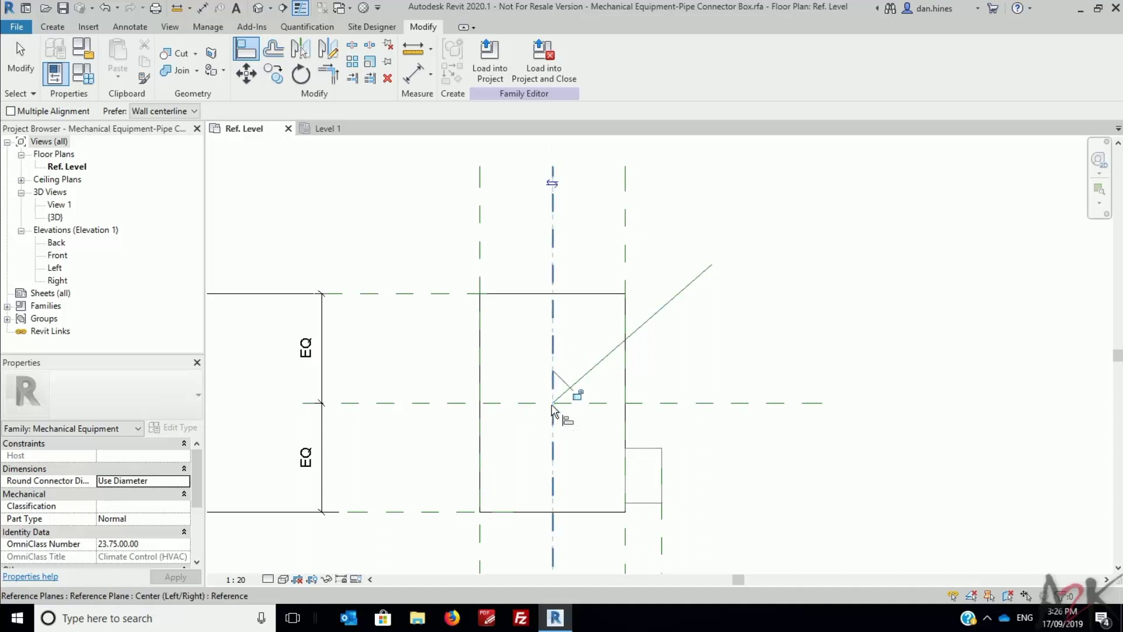
pyautogui.click(554, 402)
pyautogui.click(618, 403)
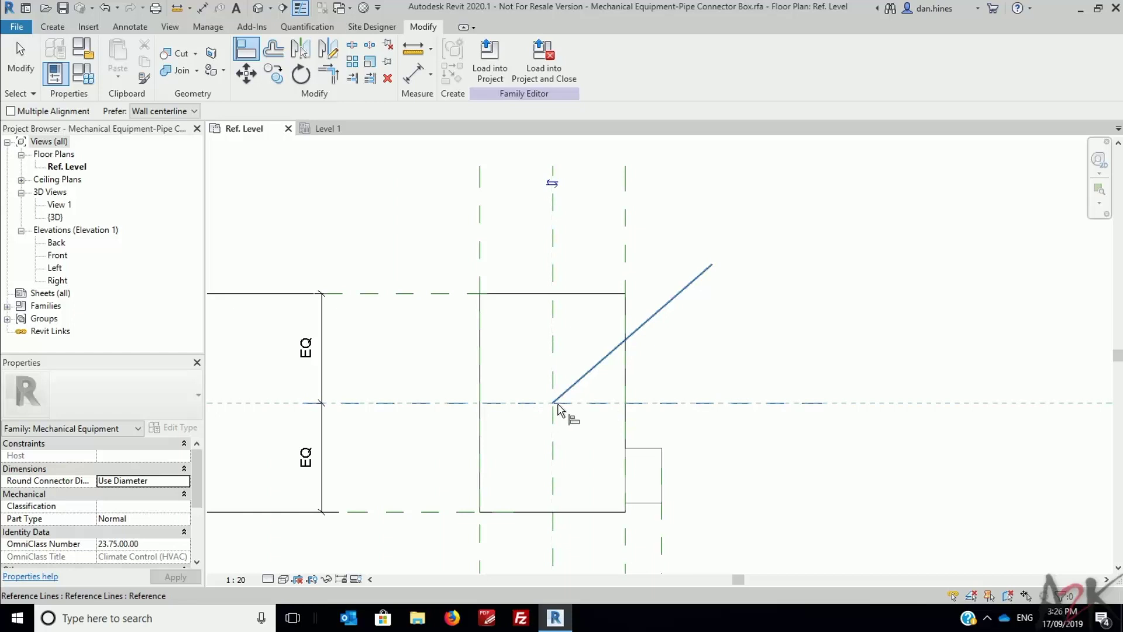
pyautogui.press('Escape')
pyautogui.press('Escape')
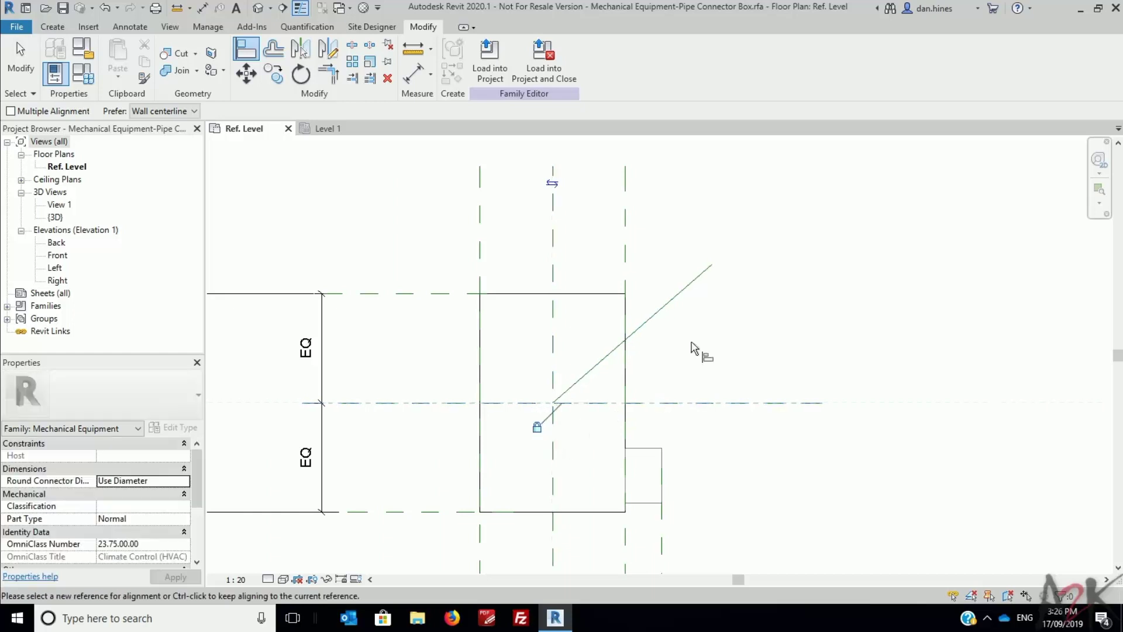
pyautogui.click(680, 292)
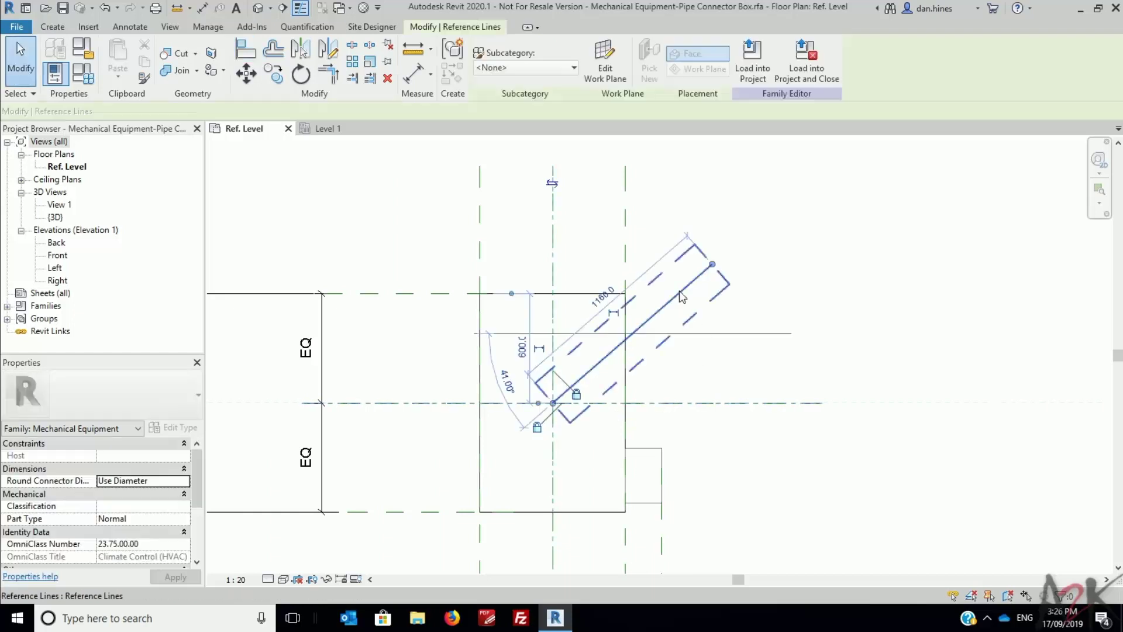
# Step: Make the 1160 length dimension permanent and label it with new parameter calcPipeLength under Other
pyautogui.click(615, 316)
pyautogui.press('Escape')
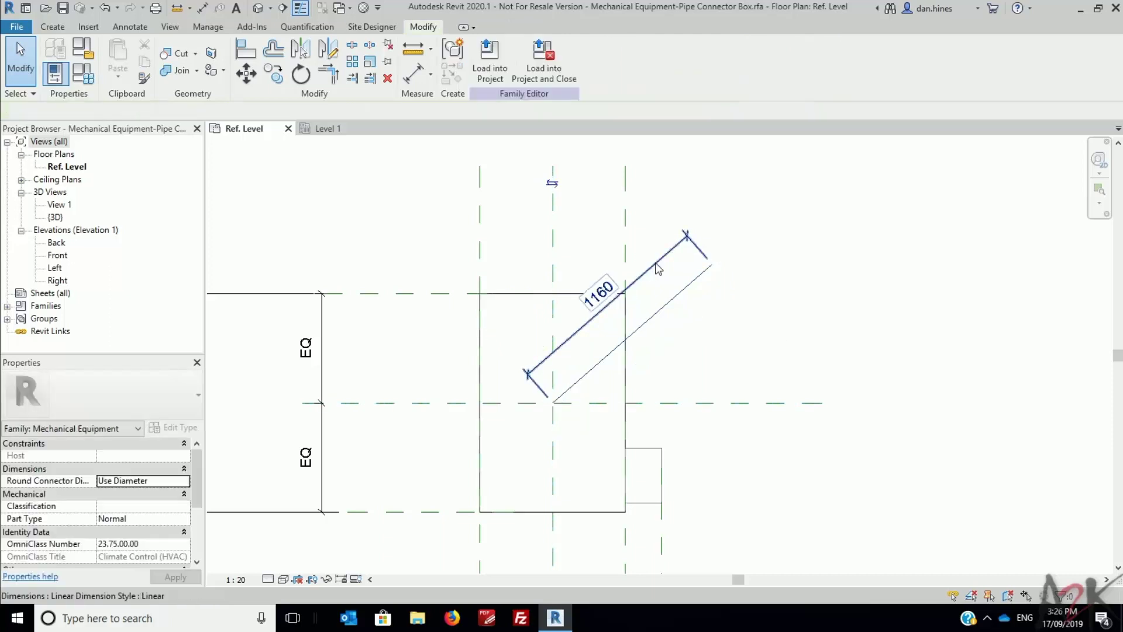
pyautogui.click(659, 269)
pyautogui.click(622, 61)
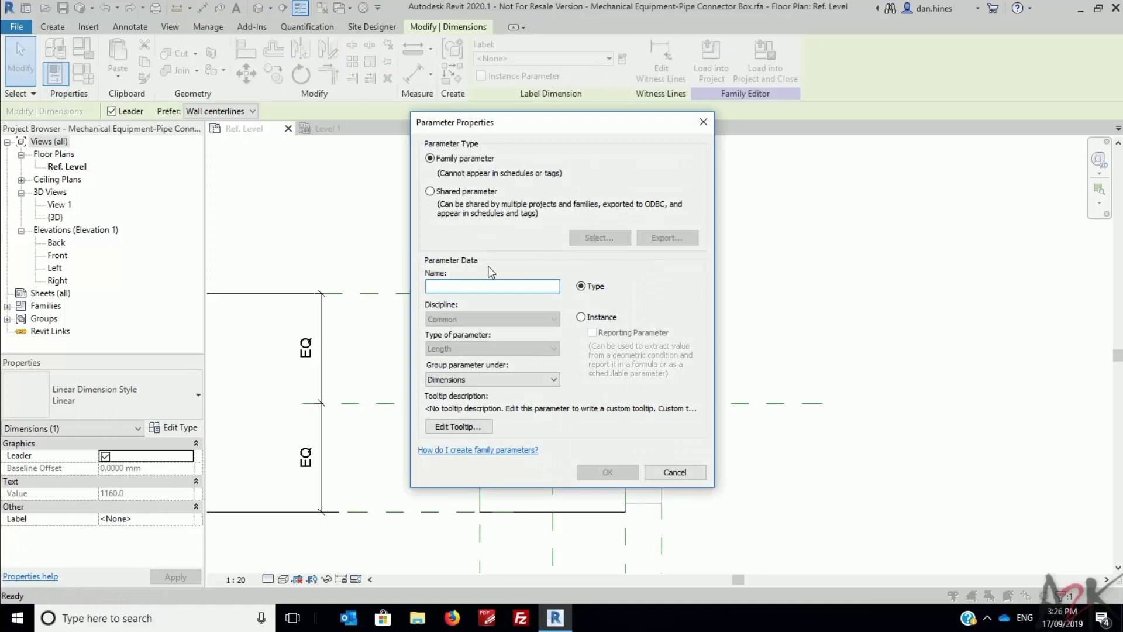
pyautogui.write('calcPipeLength')
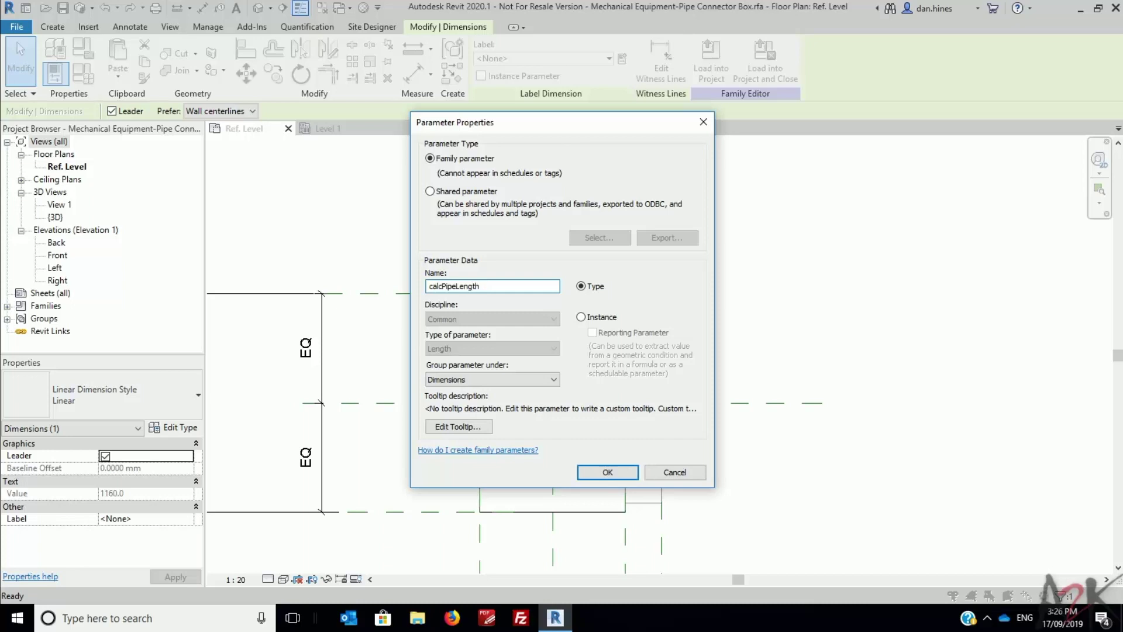
pyautogui.click(511, 378)
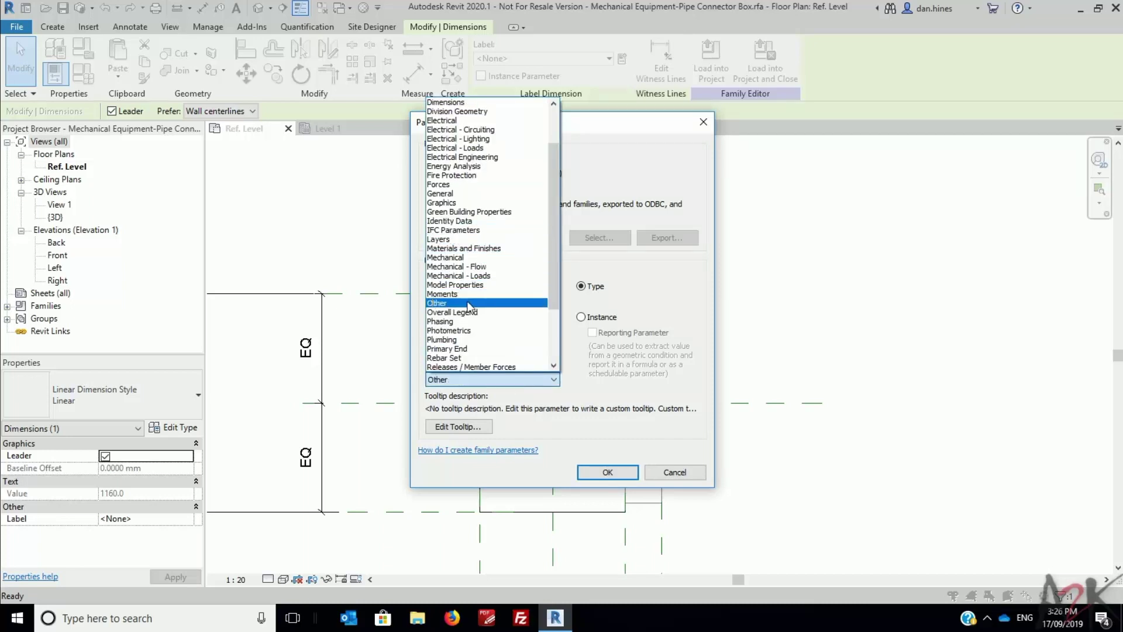
pyautogui.click(489, 303)
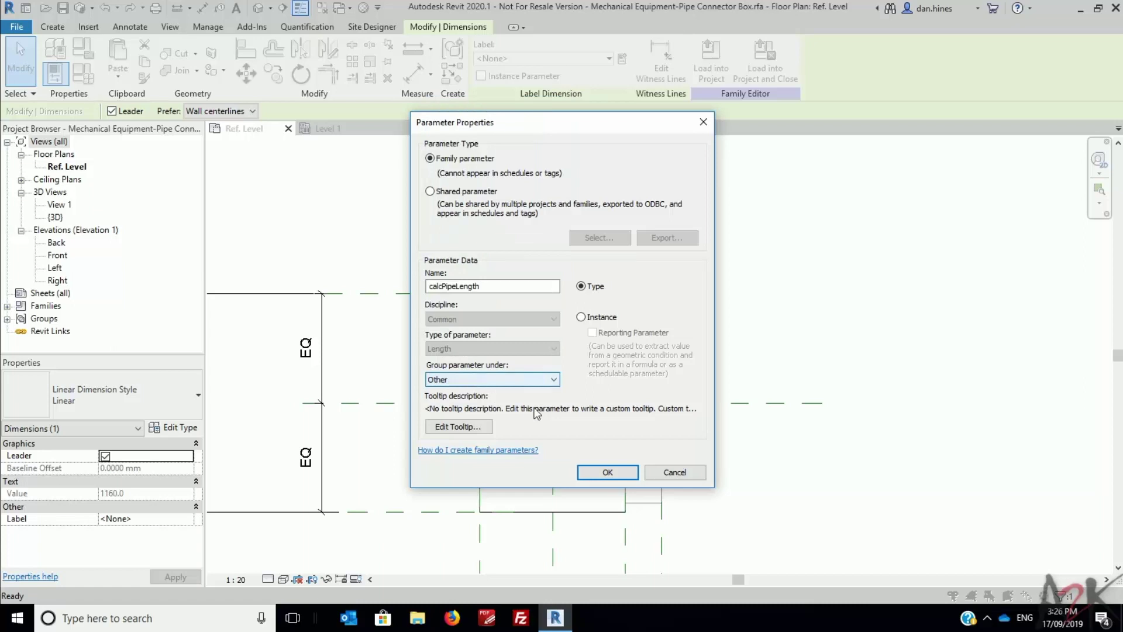
pyautogui.click(608, 473)
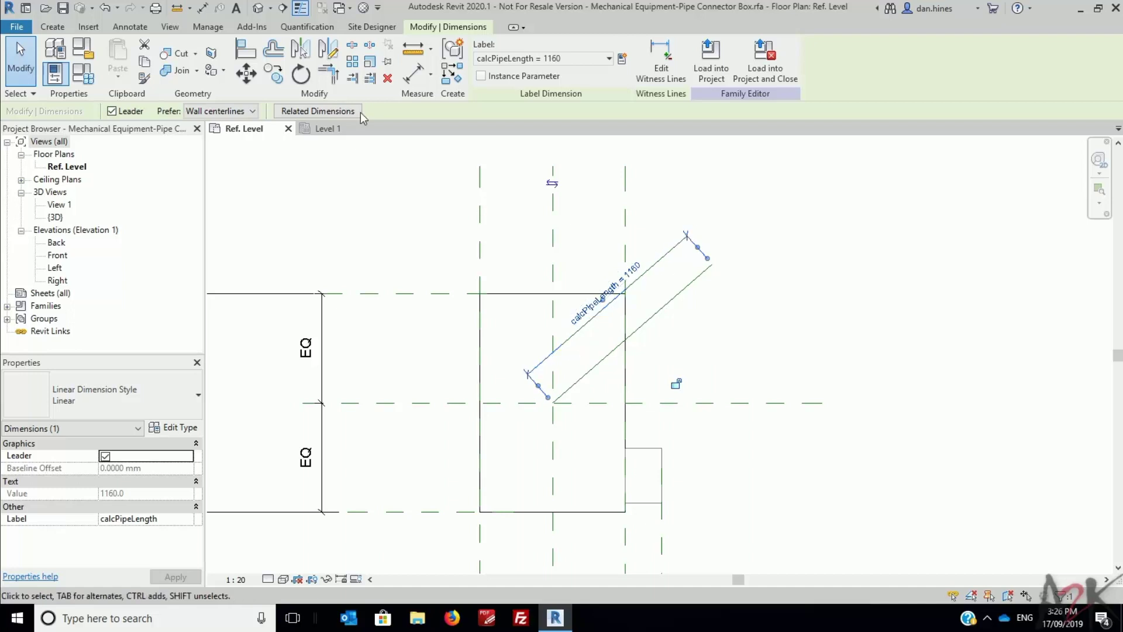
# Step: Place a 49.00° angular dimension between the vertical centre plane and diagonal line
pyautogui.click(202, 7)
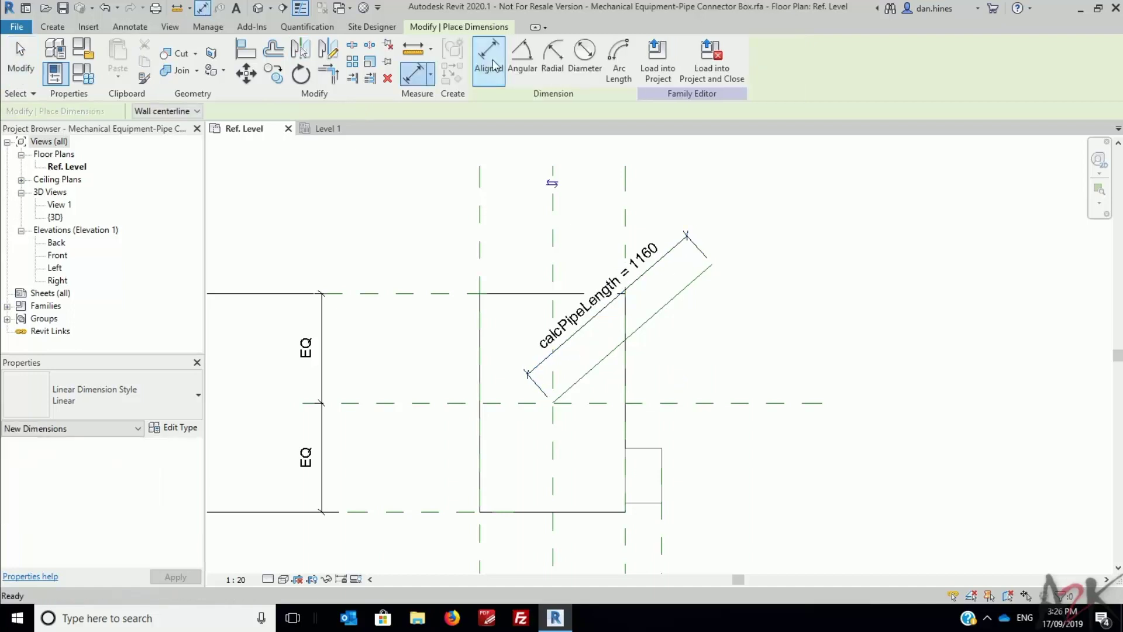
pyautogui.click(535, 59)
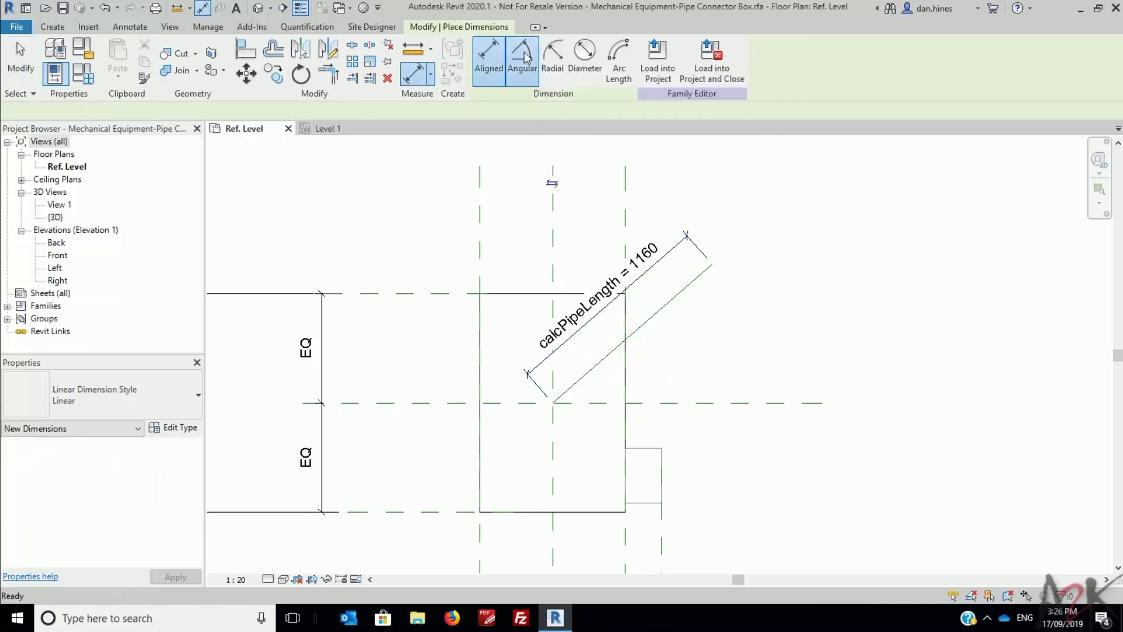
pyautogui.click(553, 221)
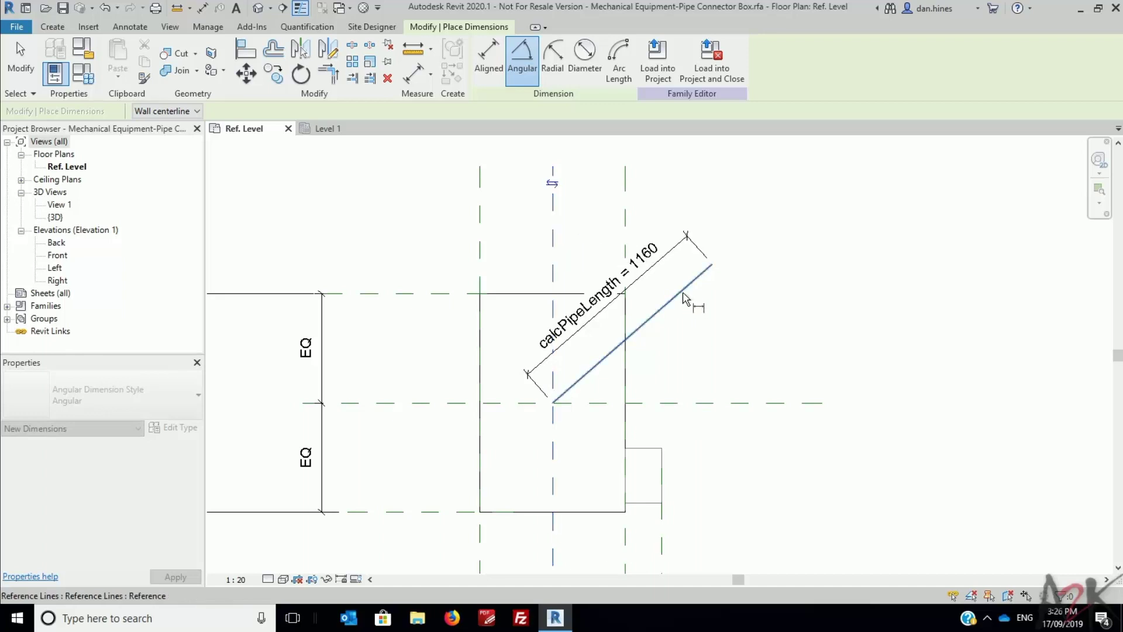
pyautogui.click(632, 334)
pyautogui.moveTo(754, 177); pyautogui.dragTo(710, 260, button='middle')
pyautogui.click(718, 246)
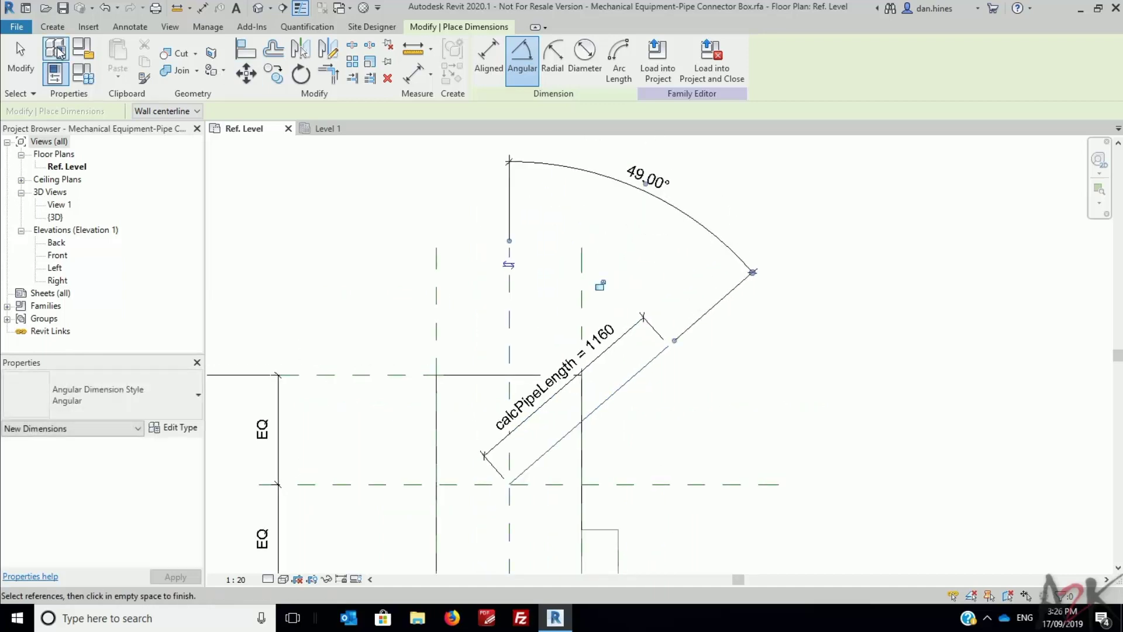
pyautogui.press('Escape')
# Step: Label the angle dimension with new parameter calcAngle grouped under Other
pyautogui.click(664, 208)
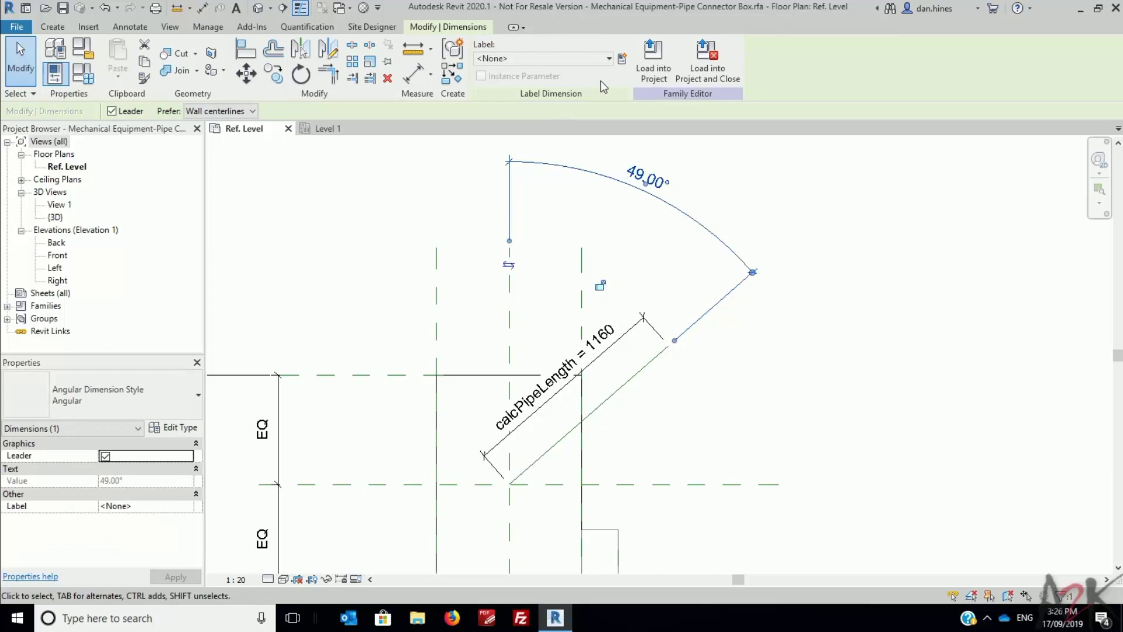
pyautogui.click(622, 59)
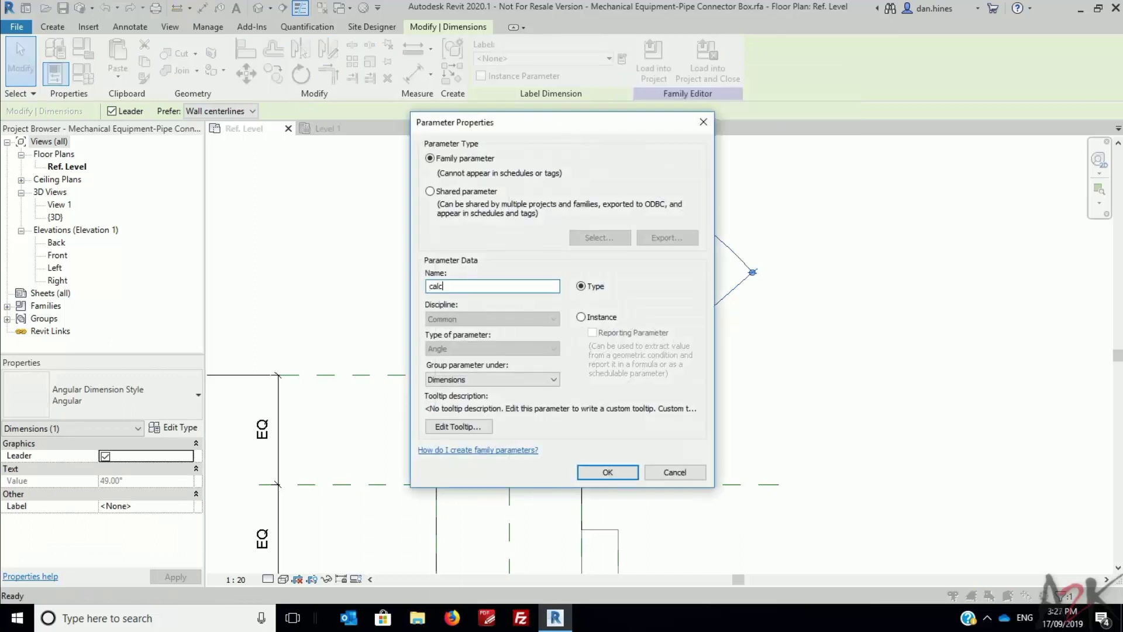
pyautogui.click(550, 379)
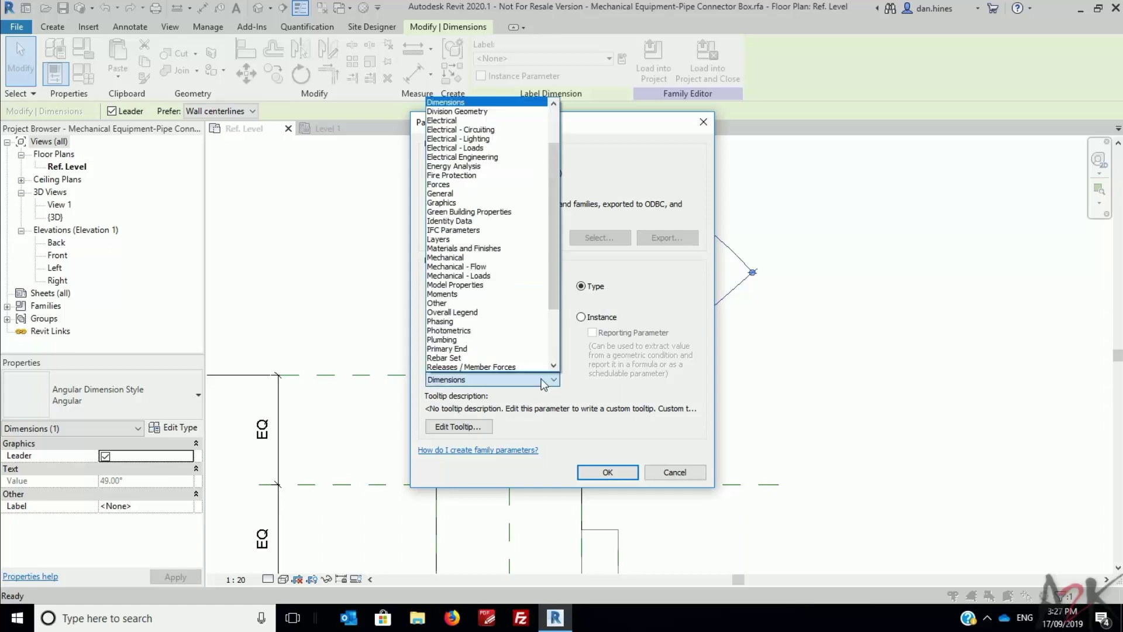
pyautogui.click(486, 302)
pyautogui.click(607, 472)
pyautogui.scroll(-3, 821, 339)
pyautogui.scroll(2, 672, 363)
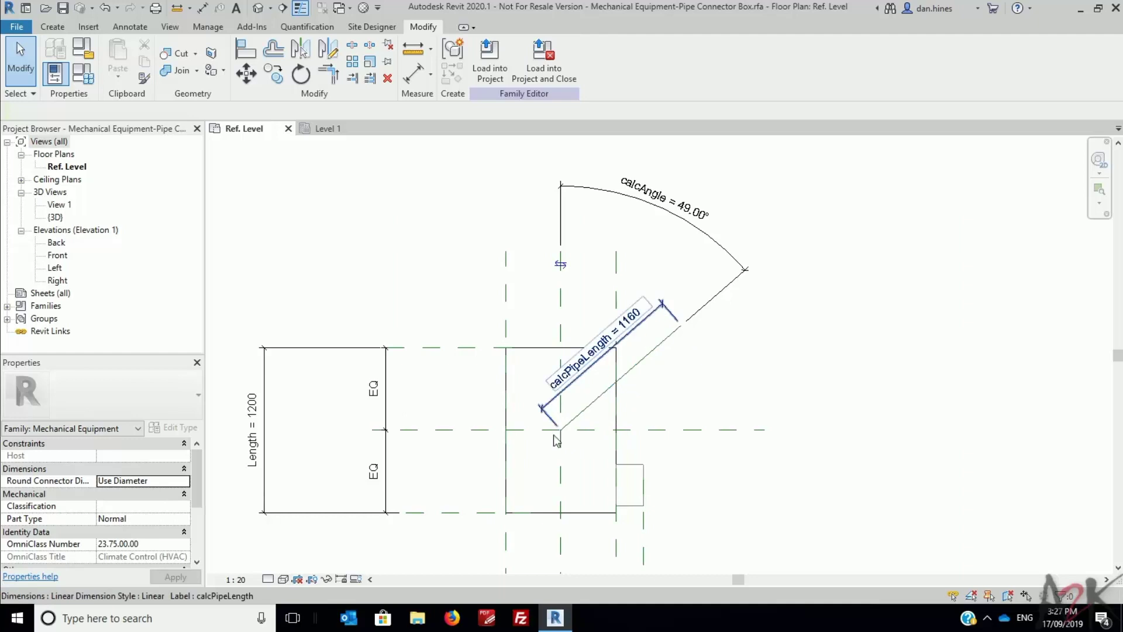
# Step: Flex calcAngle to 60° and calcPipeLength to 1500 by editing the dimension values
pyautogui.click(690, 217)
pyautogui.click(693, 217)
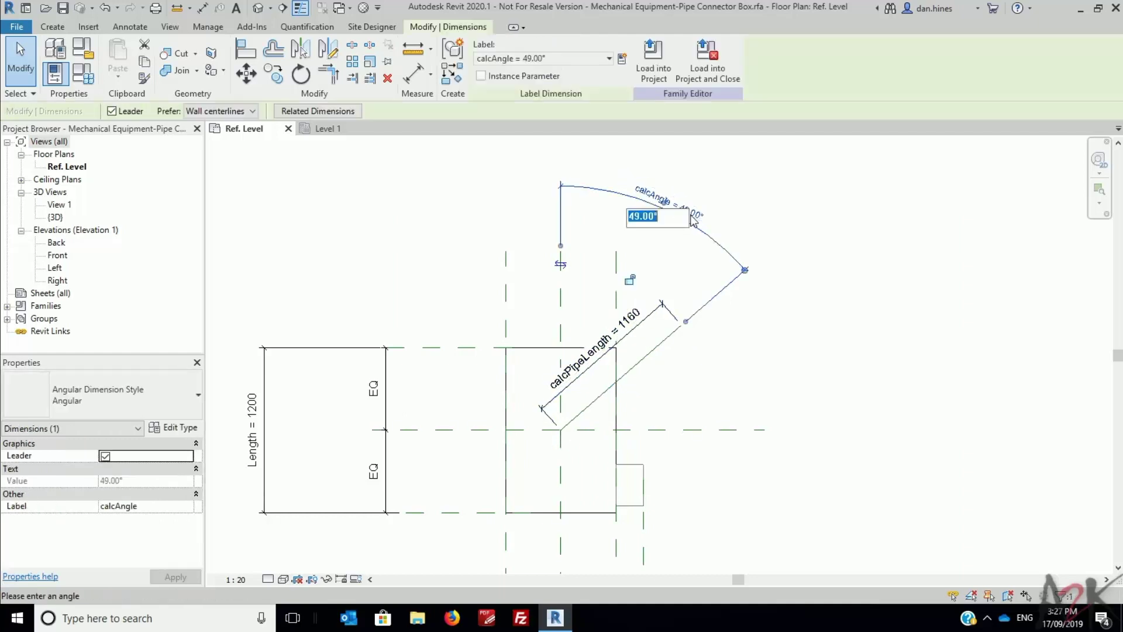
pyautogui.write('60')
pyautogui.press('Return')
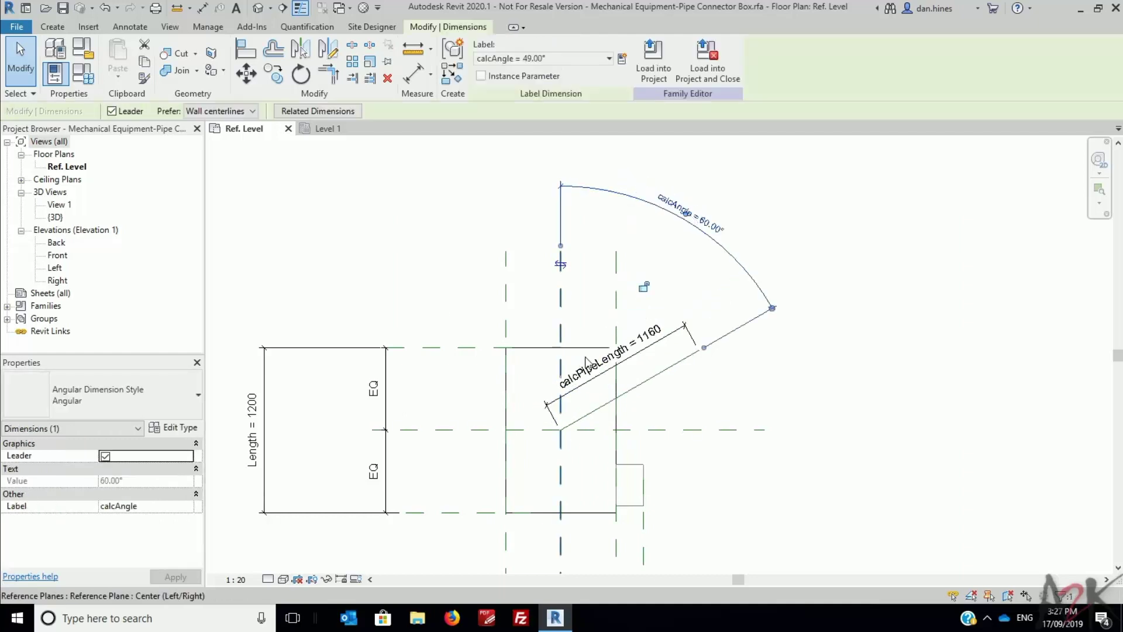
pyautogui.click(655, 333)
pyautogui.click(656, 334)
pyautogui.click(656, 334)
pyautogui.click(658, 335)
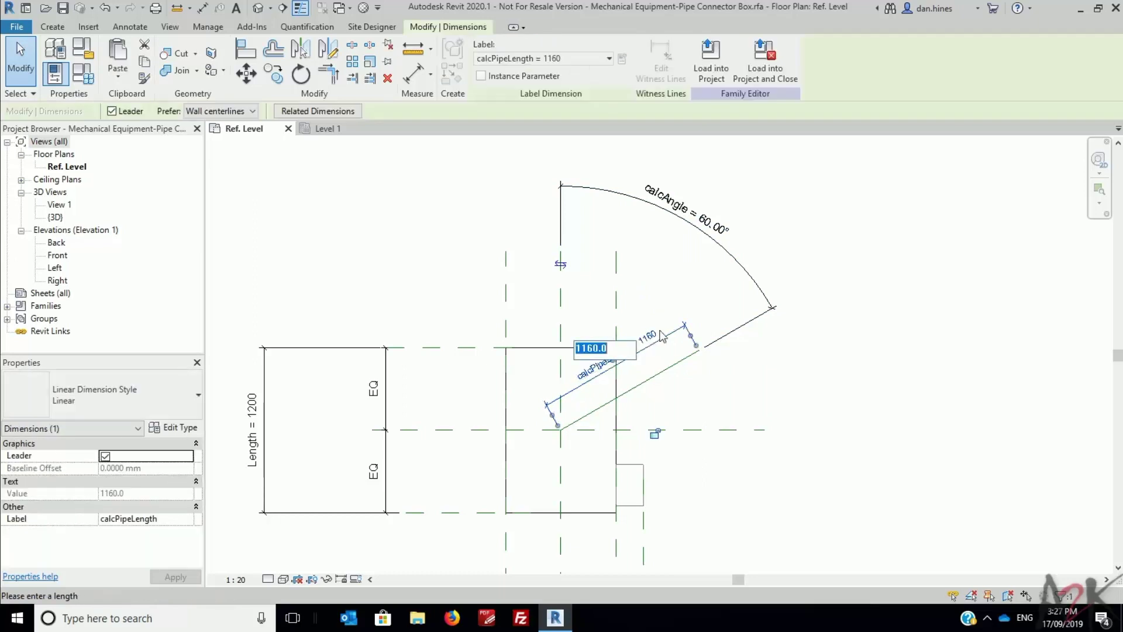
pyautogui.write('1500')
pyautogui.press('Return')
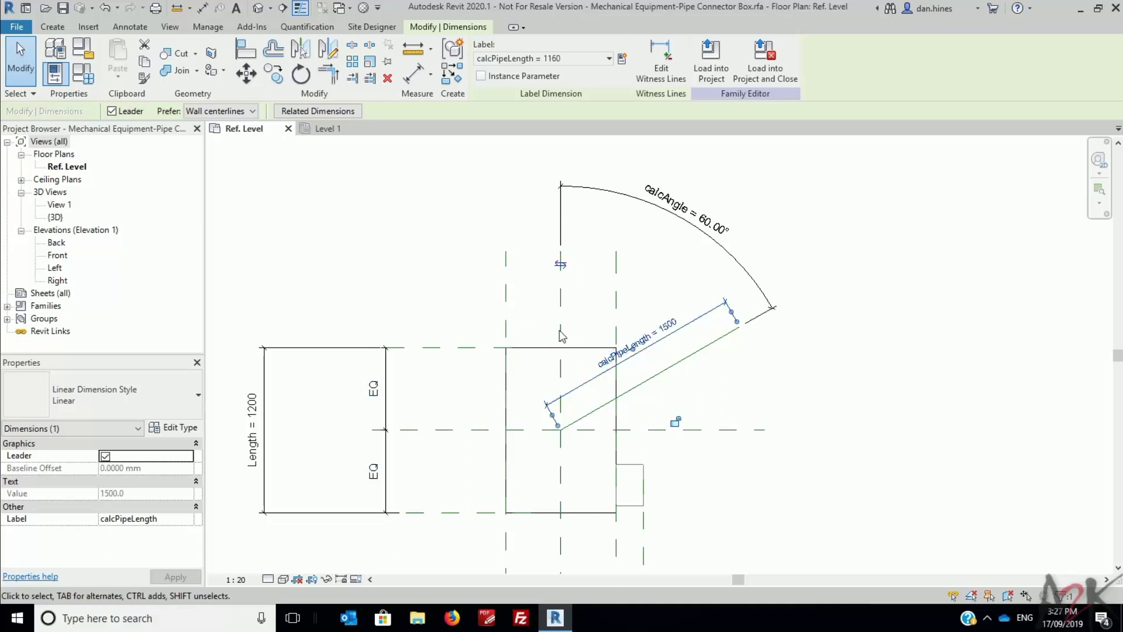
pyautogui.press('Escape')
# Step: In the 3D view at 1 : 5 scale, select the reference line and orbit toward the front
pyautogui.click(257, 7)
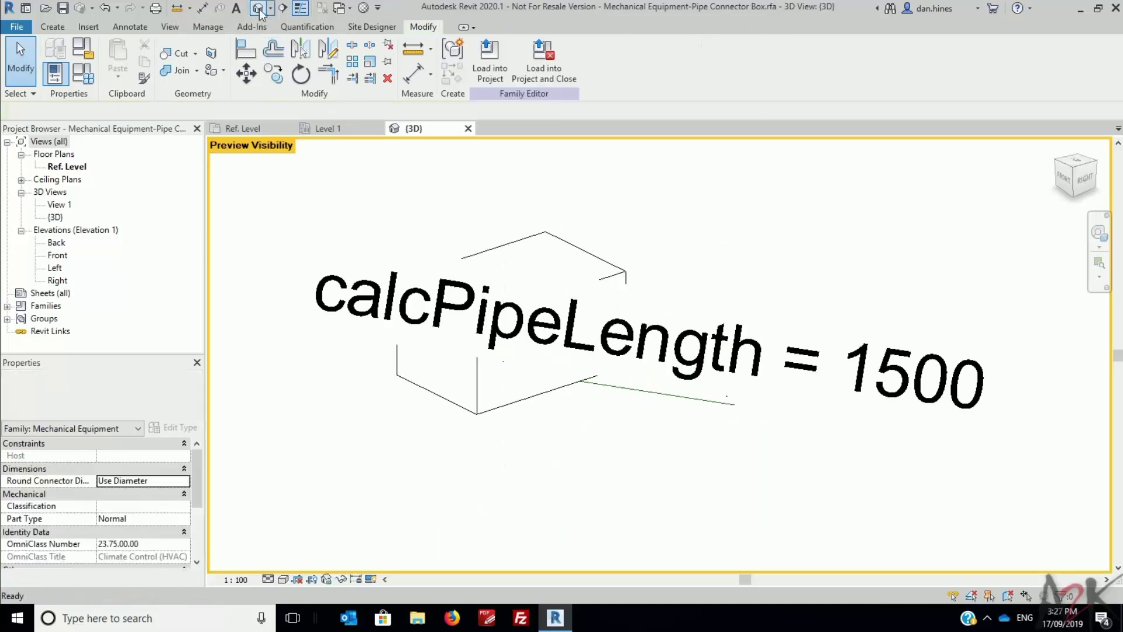
pyautogui.click(246, 578)
pyautogui.click(262, 410)
pyautogui.click(603, 386)
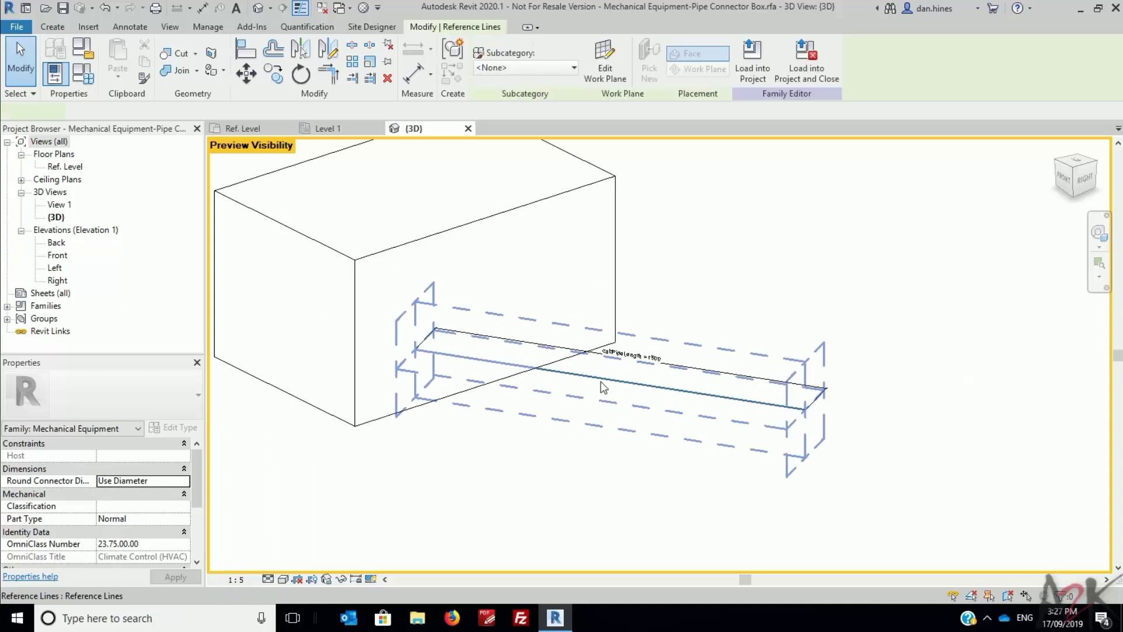
pyautogui.click(604, 386)
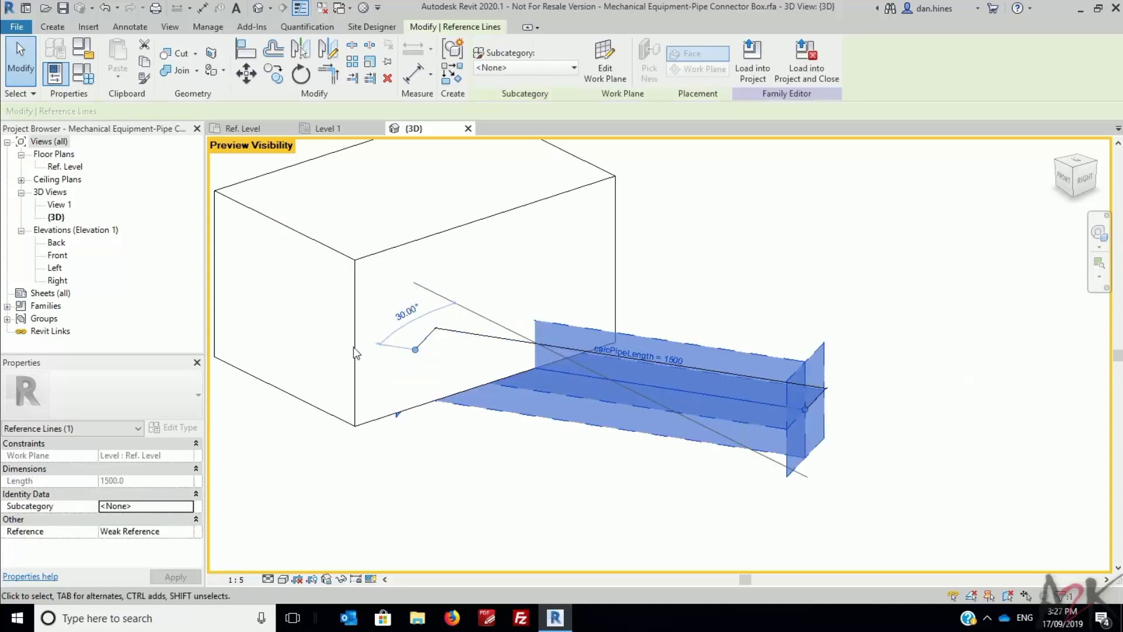
pyautogui.keyDown('shift'); pyautogui.moveTo(346, 336); pyautogui.dragTo(67, 261, button='middle'); pyautogui.keyUp('shift')
# Step: In the Front elevation, select the 1500-long reference line lying on Ref. Level
pyautogui.doubleClick(66, 257)
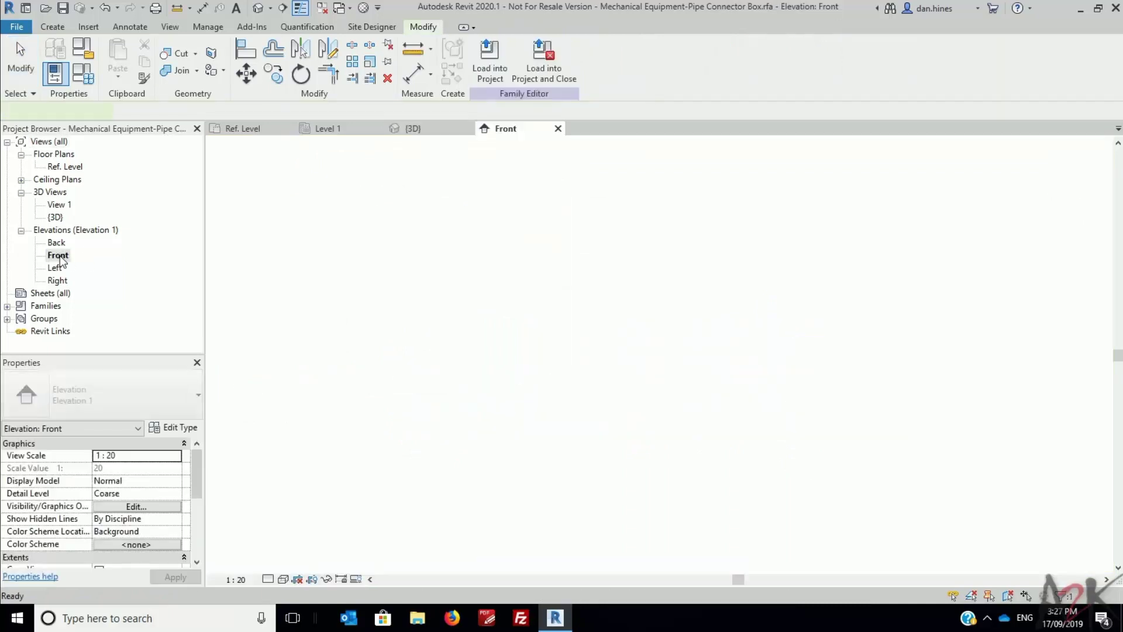
pyautogui.click(494, 354)
pyautogui.scroll(4, 494, 356)
pyautogui.scroll(5, 444, 318)
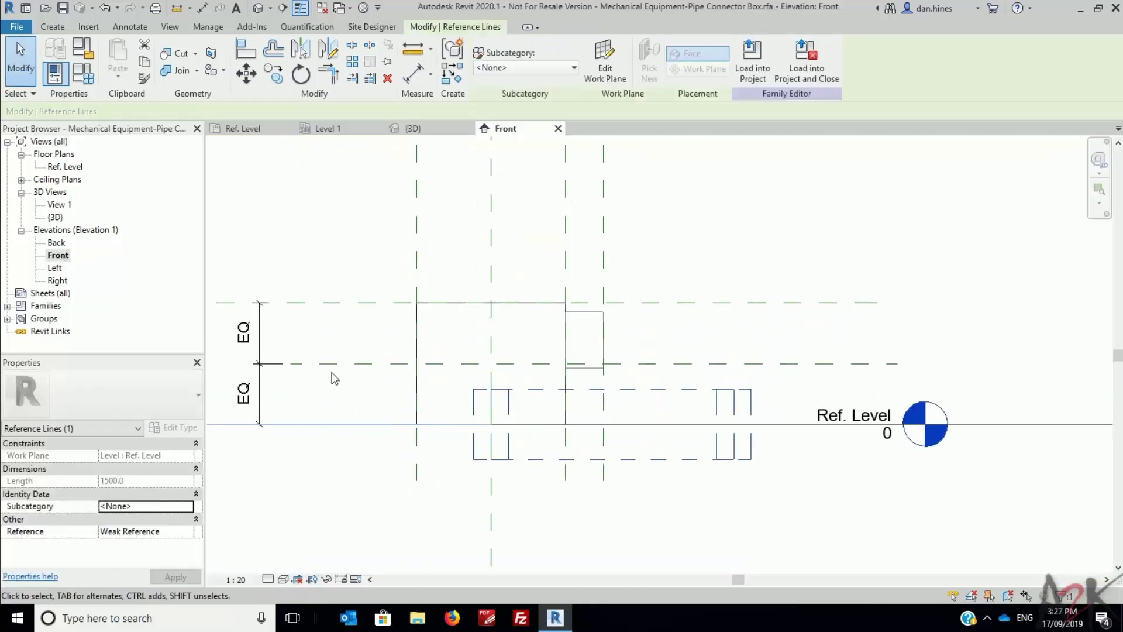
pyautogui.click(331, 364)
pyautogui.moveTo(505, 383); pyautogui.dragTo(844, 386, button='middle')
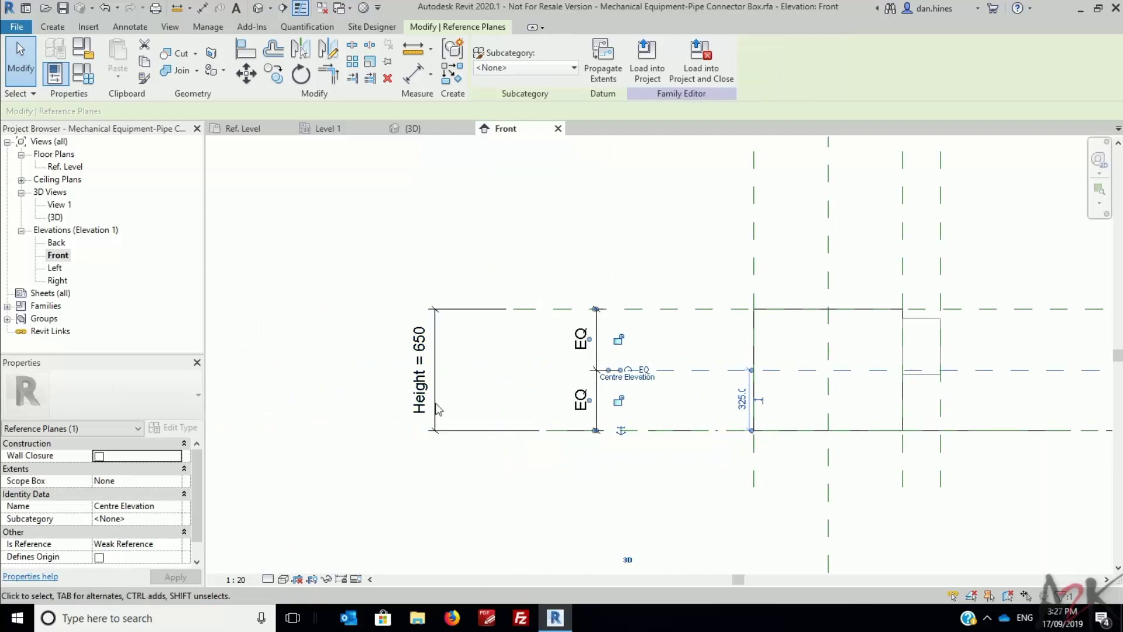
pyautogui.moveTo(690, 366); pyautogui.dragTo(575, 368, button='middle')
pyautogui.scroll(-1, 575, 368)
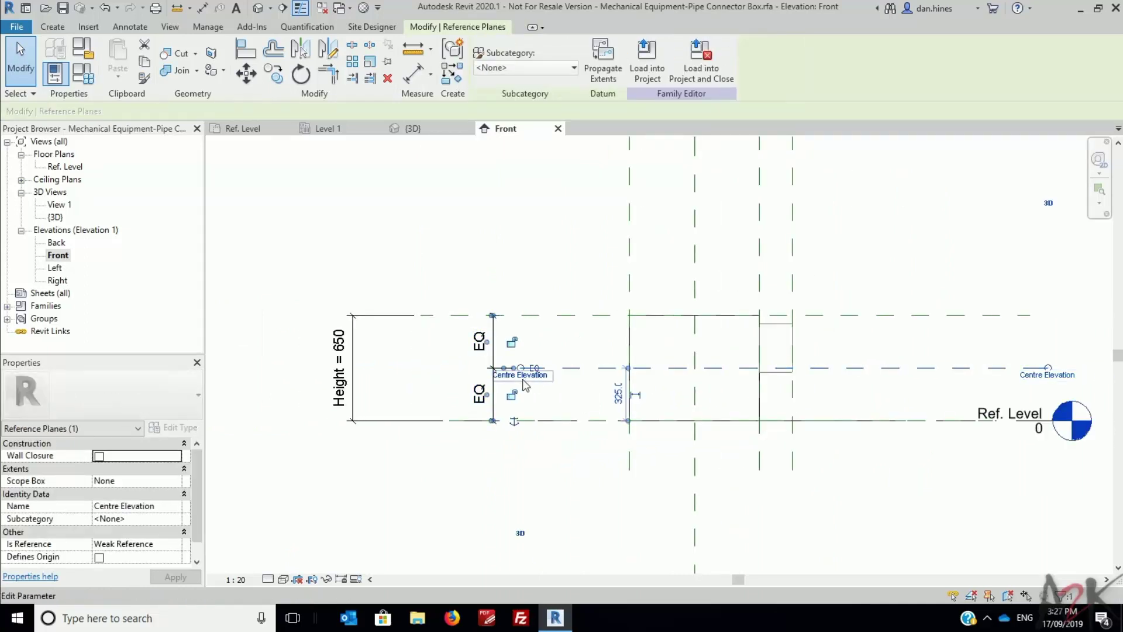
pyautogui.click(807, 422)
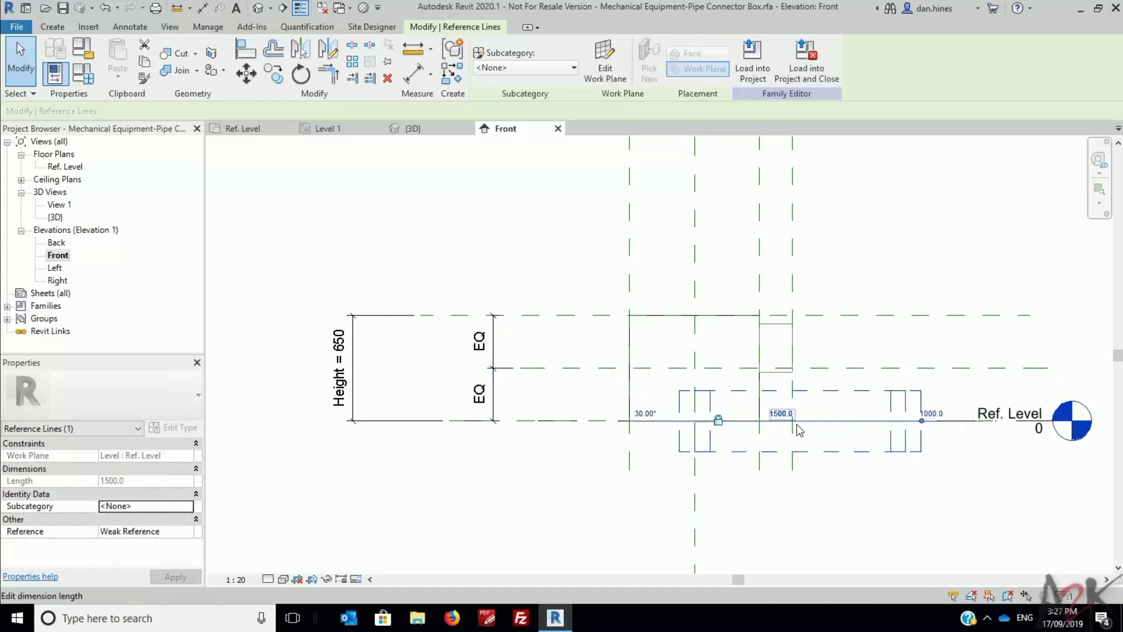
# Step: Set the reference line's work plane to Reference Plane : Centre Elevation, then return to {3D}
pyautogui.click(606, 73)
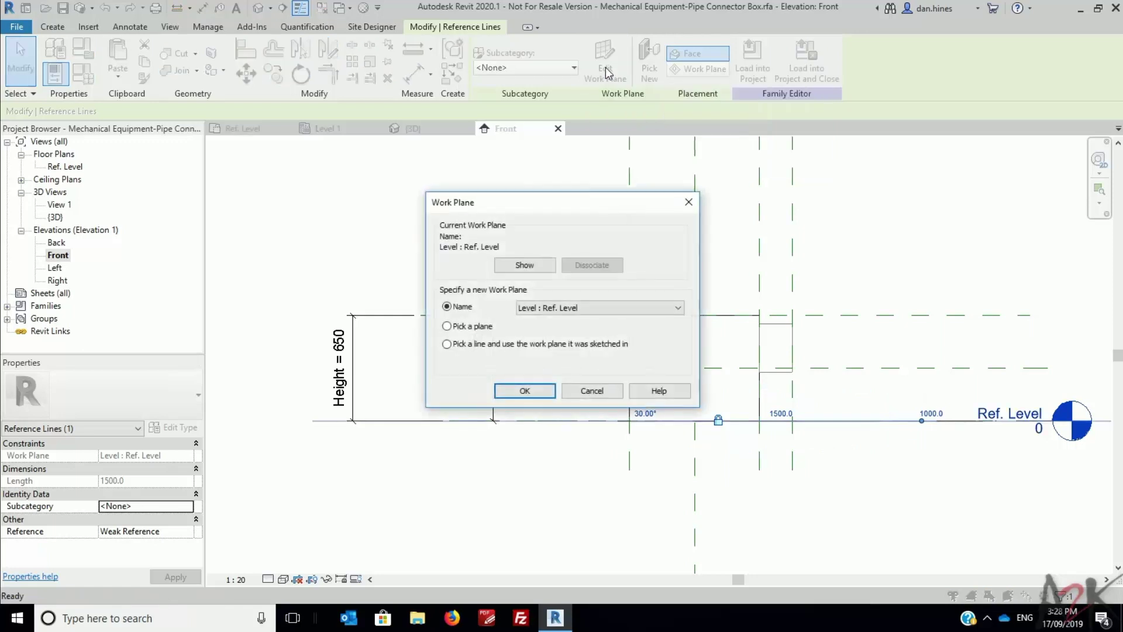
pyautogui.click(570, 308)
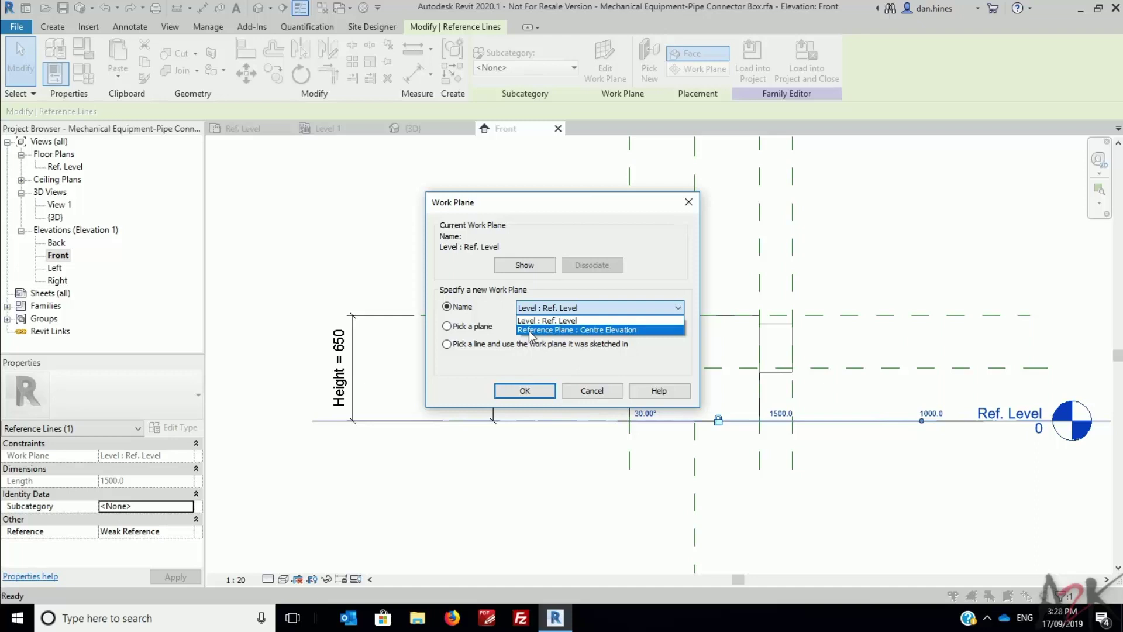
pyautogui.click(582, 330)
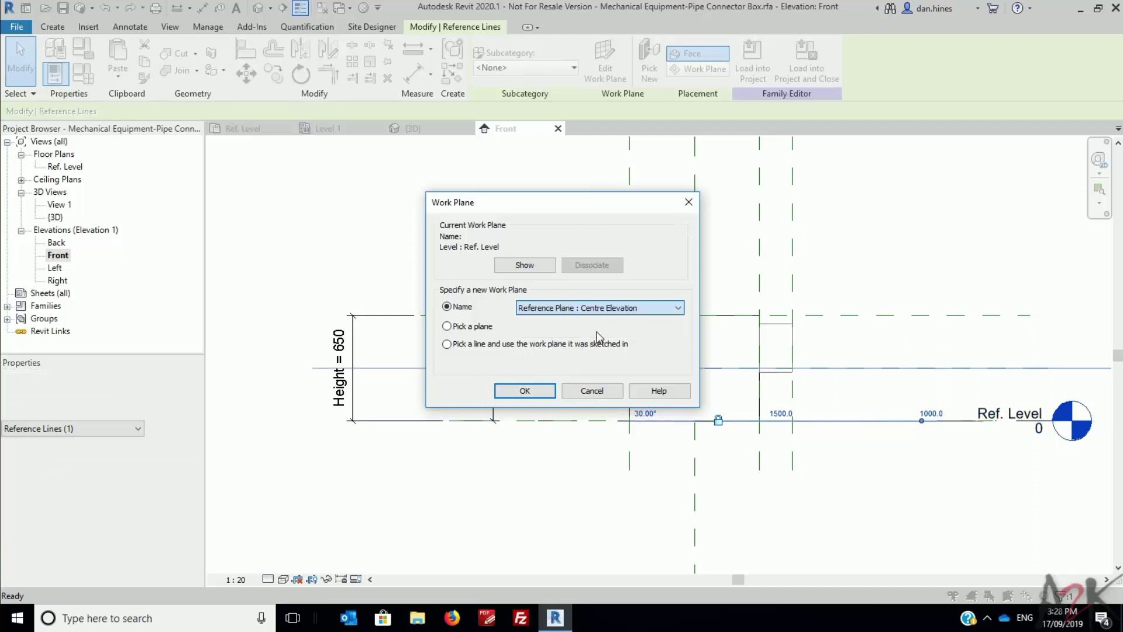
pyautogui.click(524, 390)
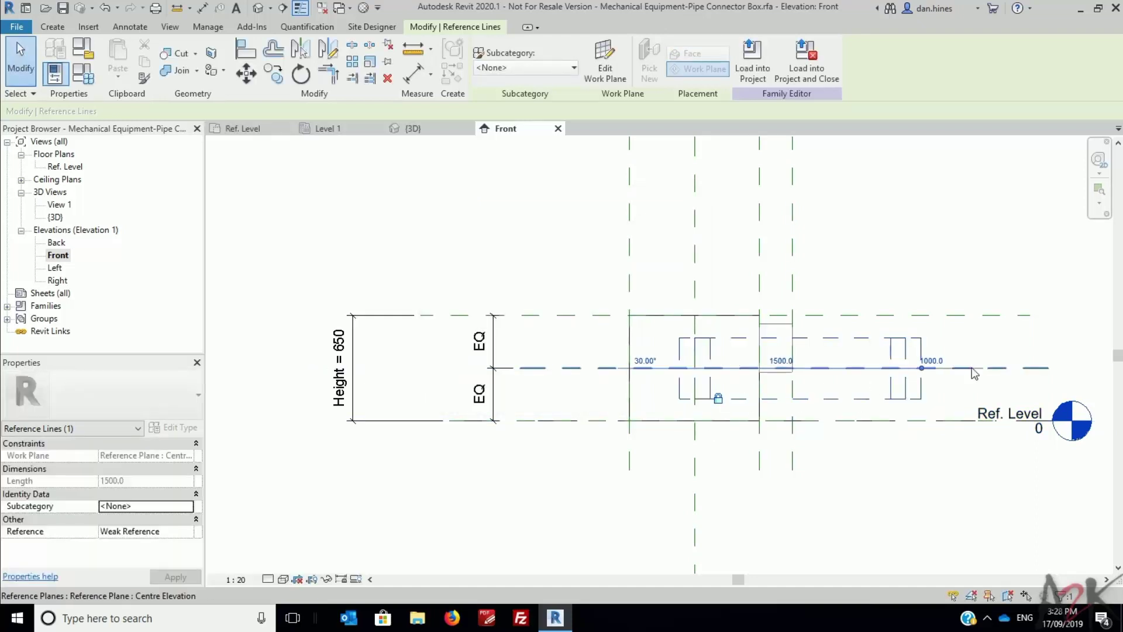
pyautogui.press('Escape')
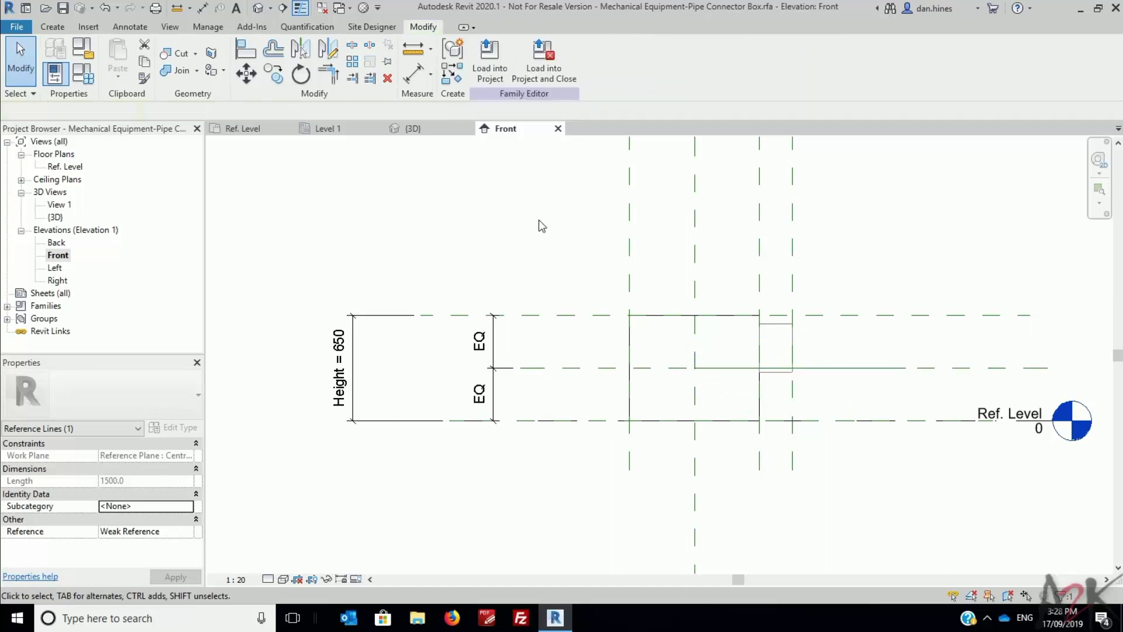
pyautogui.click(257, 8)
# Step: Dismiss the save reminder and switch the 3D view to Wireframe, viewed from the right
pyautogui.click(672, 362)
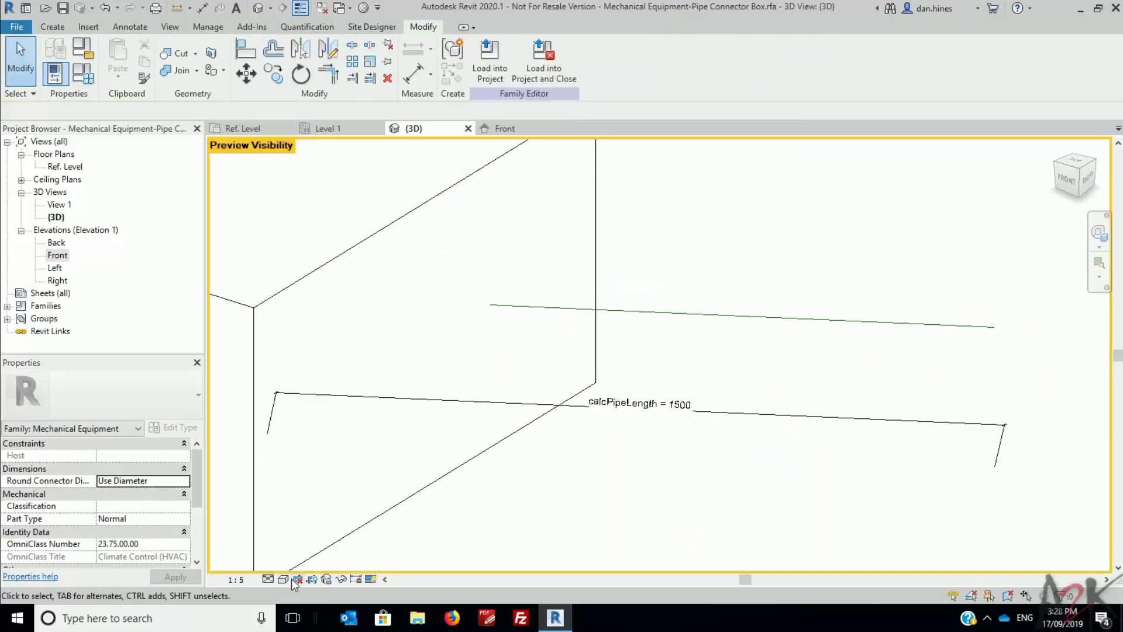
pyautogui.click(283, 579)
pyautogui.click(325, 493)
pyautogui.keyDown('shift'); pyautogui.moveTo(679, 464); pyautogui.dragTo(495, 330, button='middle'); pyautogui.keyUp('shift')
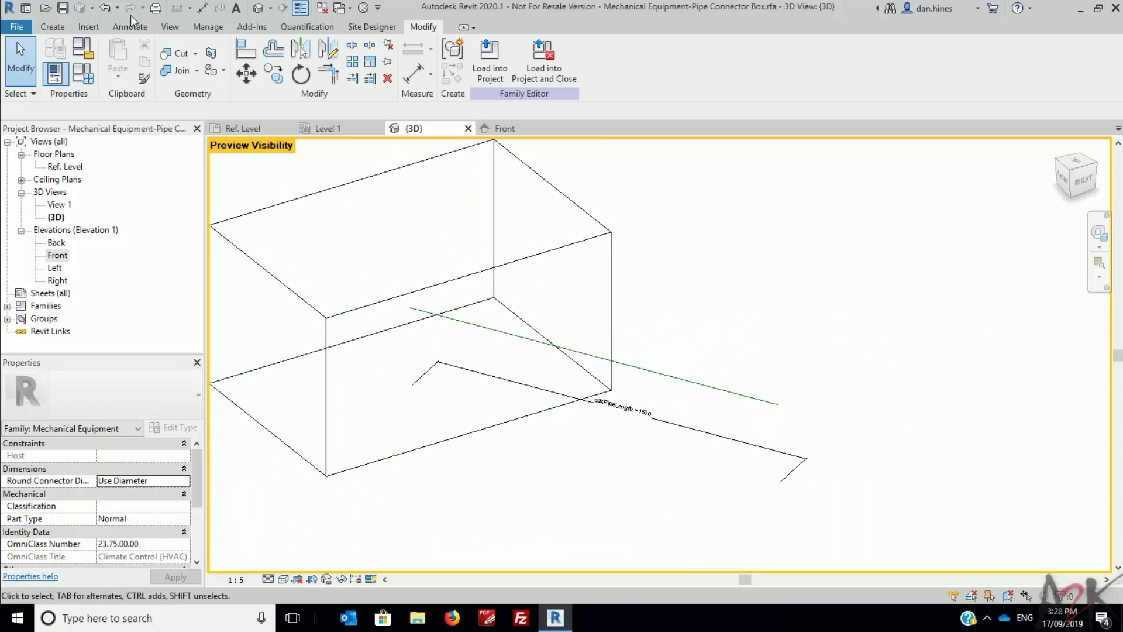
# Step: Start a sweep and pick the angled reference line as its accepted path
pyautogui.click(53, 27)
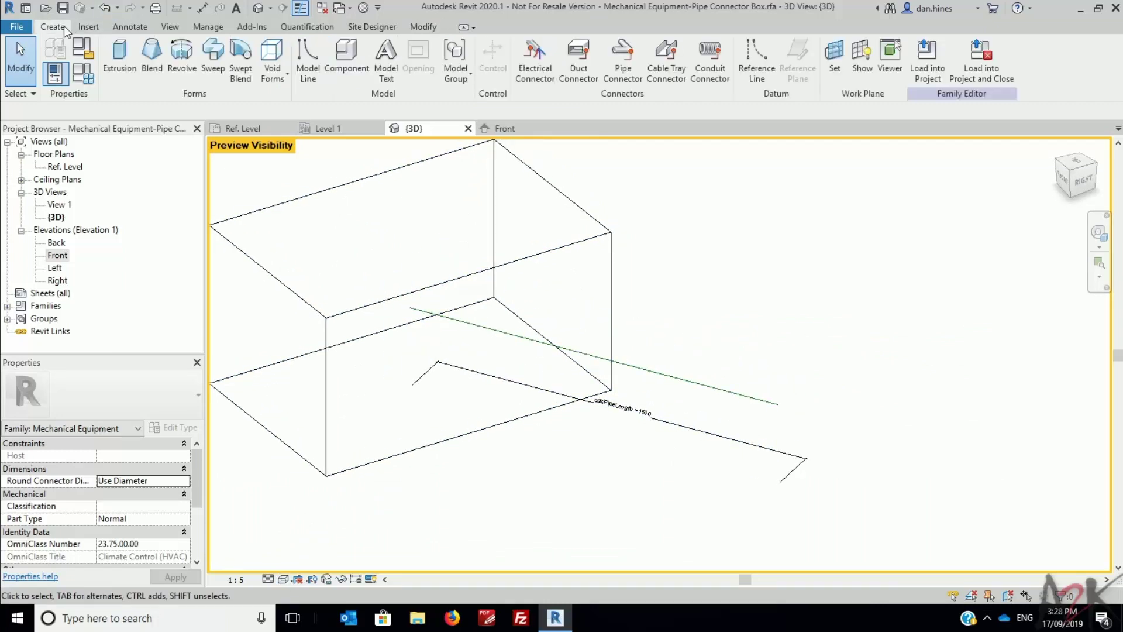
pyautogui.click(217, 54)
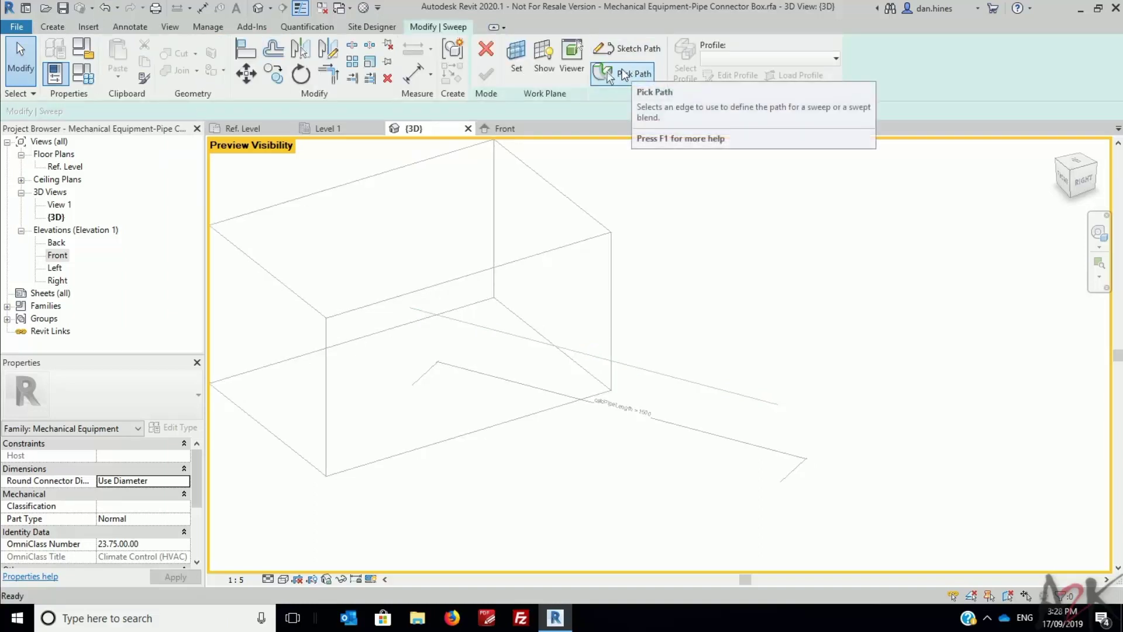
pyautogui.click(612, 75)
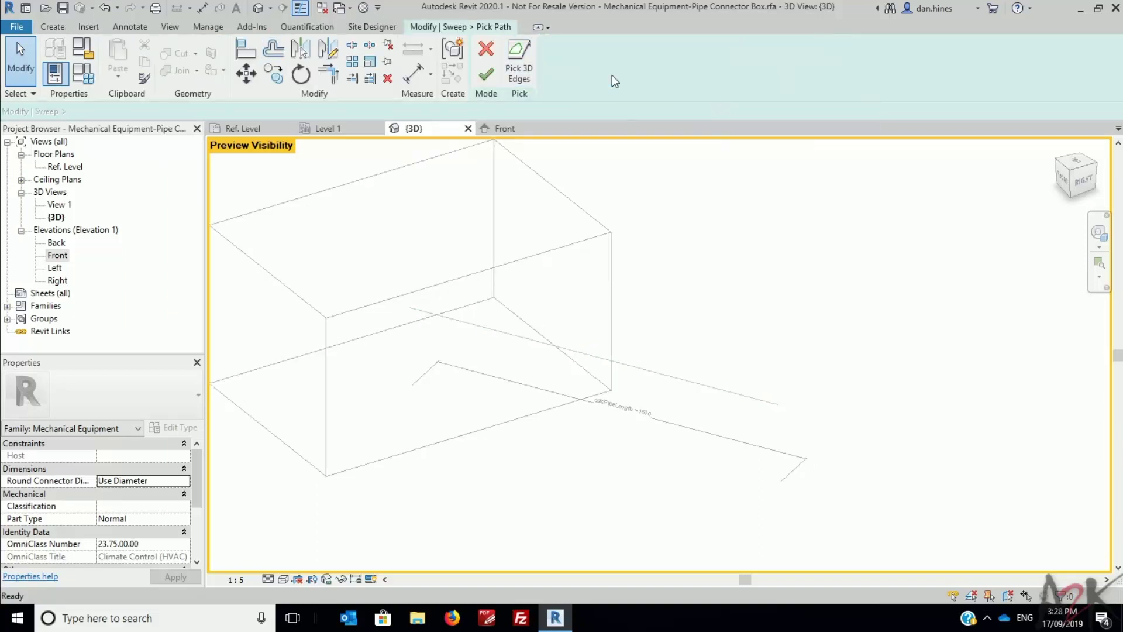
pyautogui.click(497, 326)
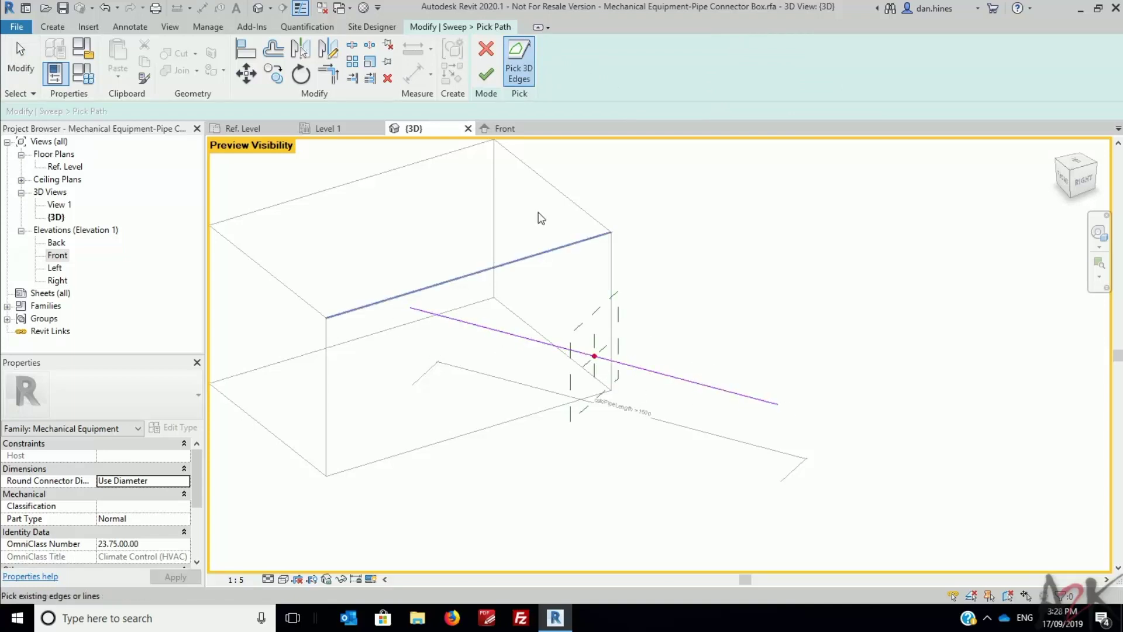
pyautogui.click(487, 76)
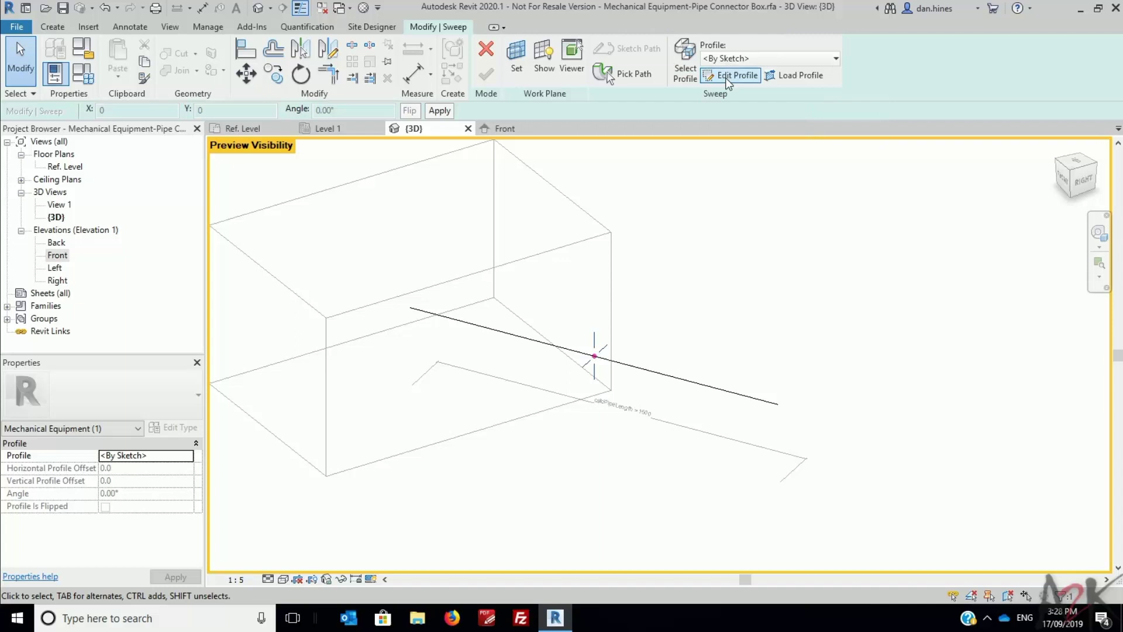
# Step: Sketch the sweep profile as a circle of radius 75.0 centred on the path
pyautogui.click(726, 80)
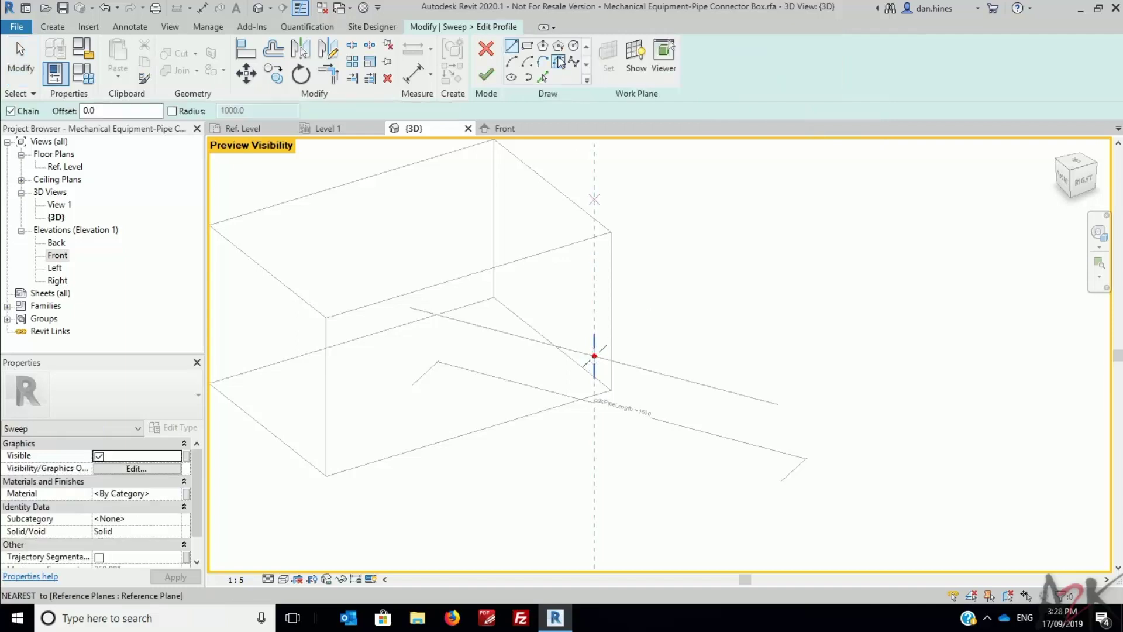
pyautogui.scroll(5, 622, 358)
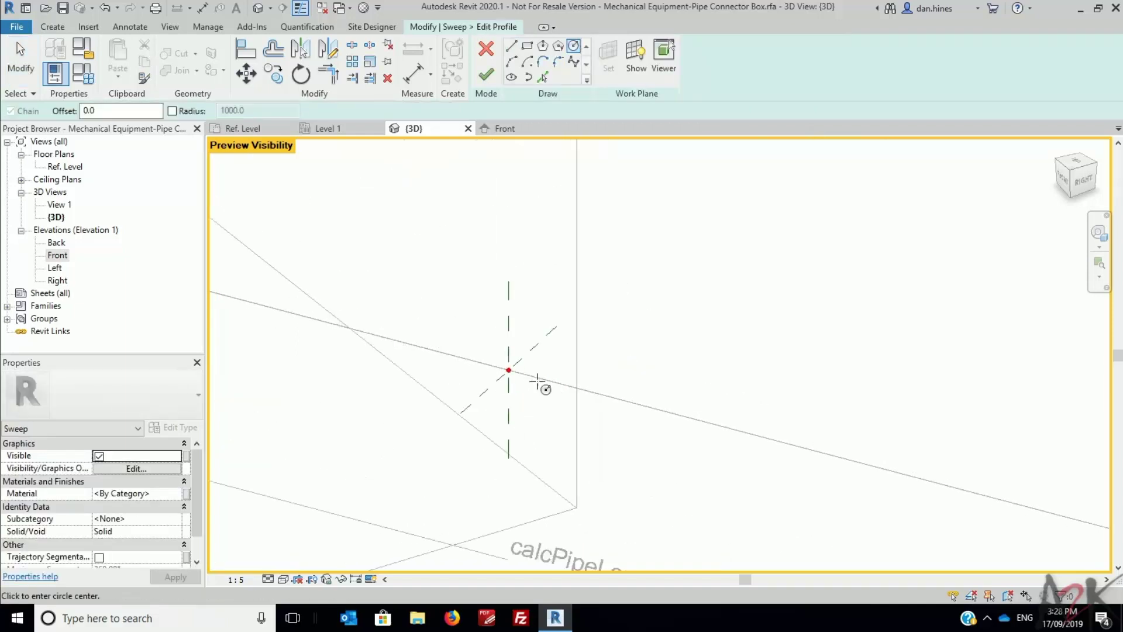
pyautogui.click(504, 368)
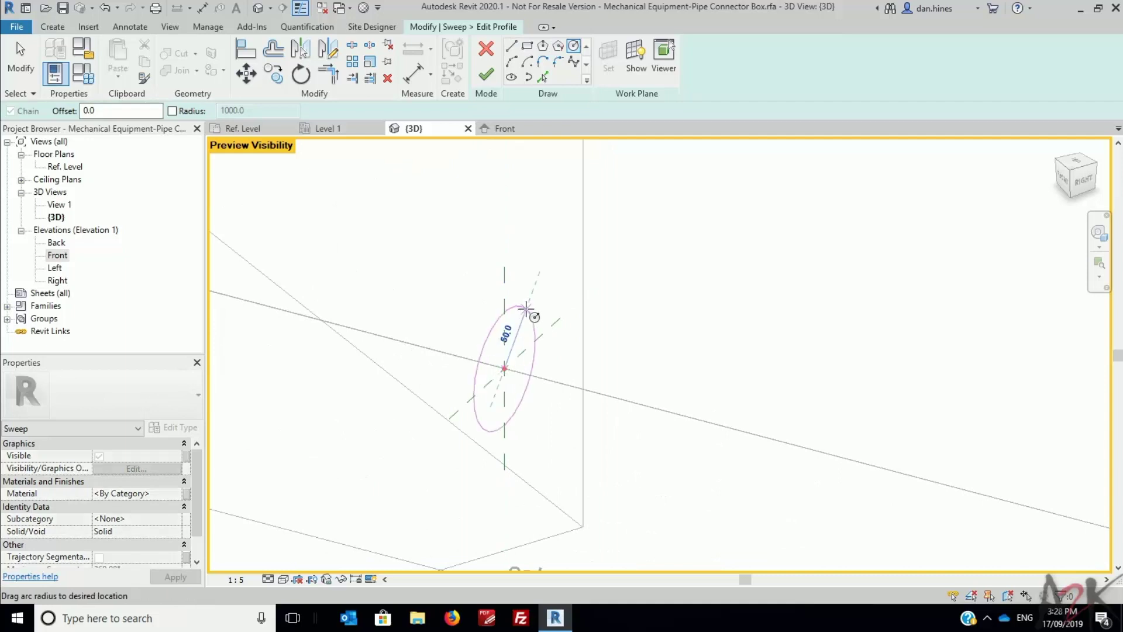
pyautogui.click(538, 282)
# Step: Add a ø 150 diameter dimension to the profile circle and label it Pipe Diameter
pyautogui.click(130, 26)
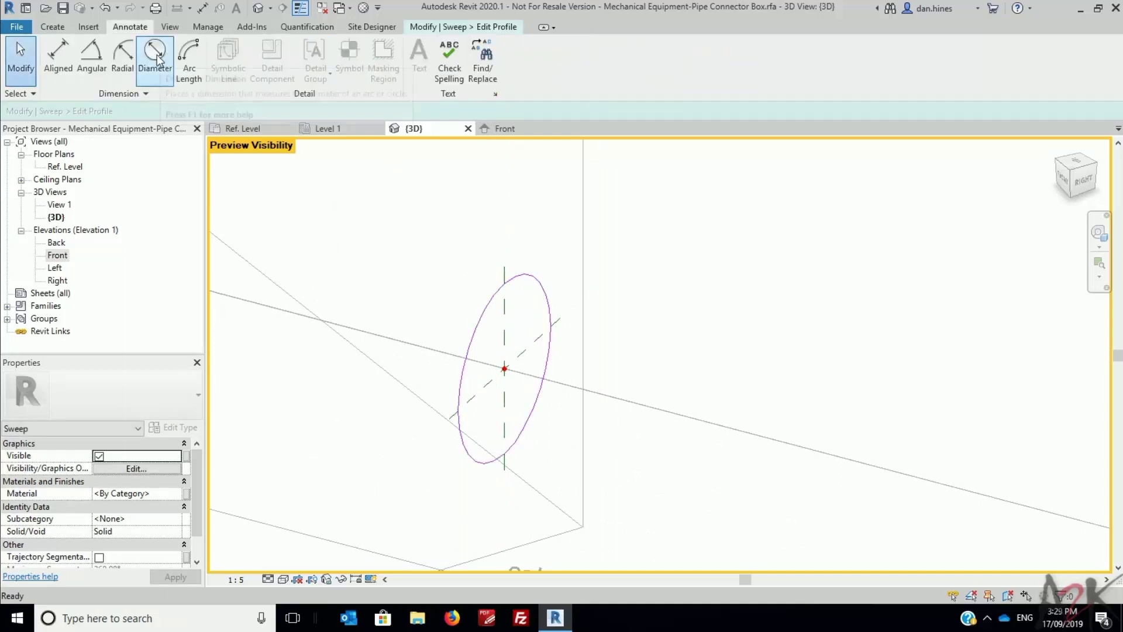
pyautogui.click(155, 52)
pyautogui.click(522, 275)
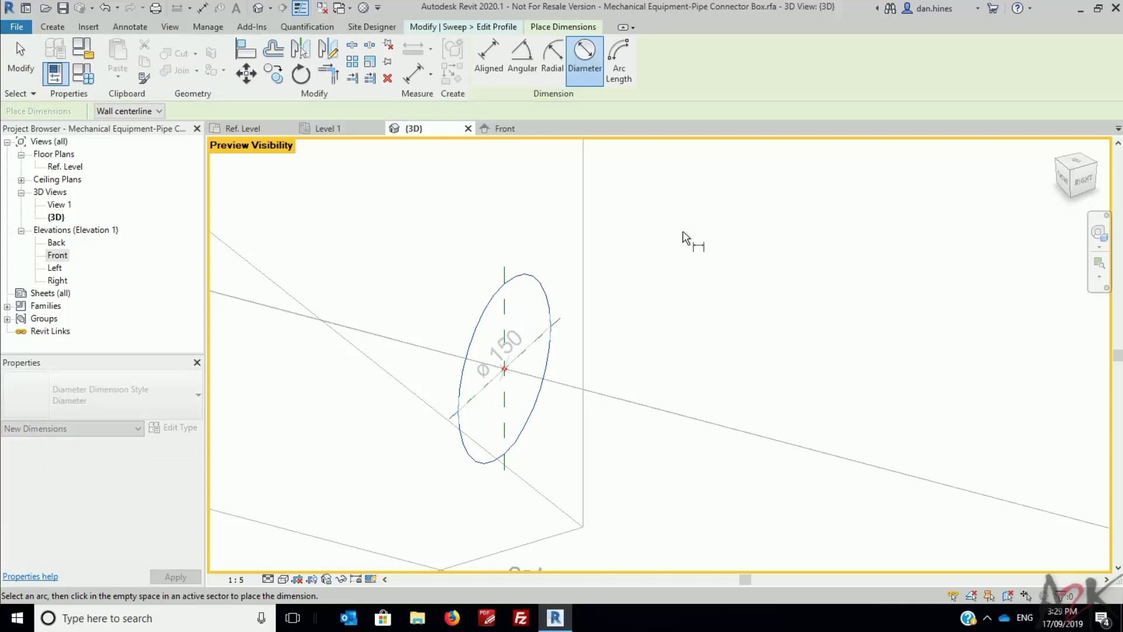
pyautogui.click(620, 351)
pyautogui.press('Escape')
pyautogui.click(526, 365)
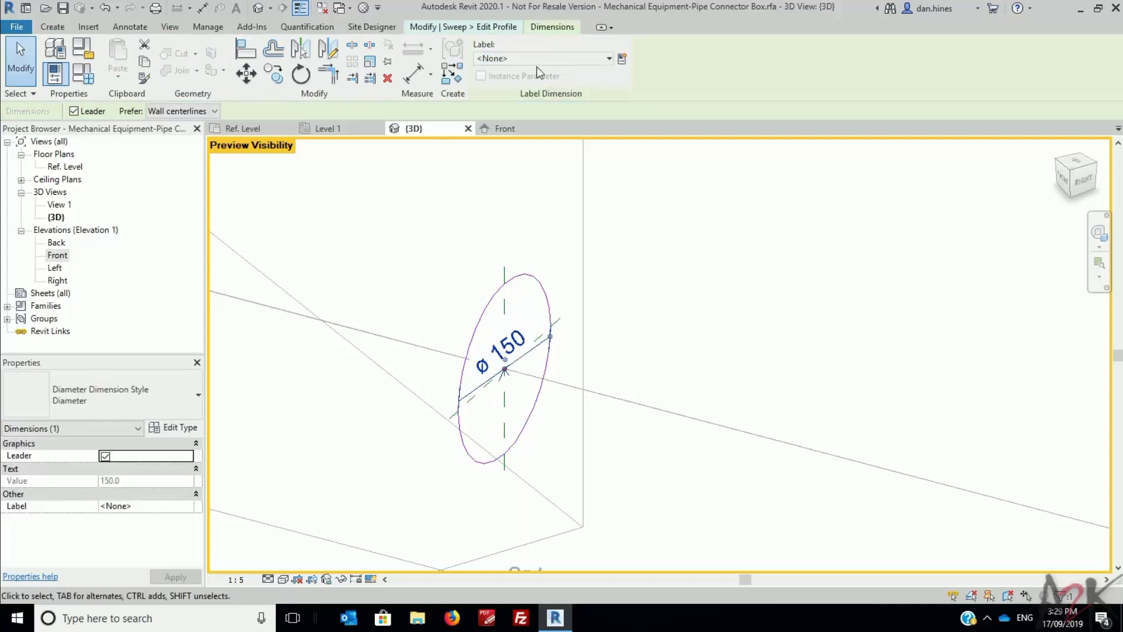
pyautogui.click(535, 60)
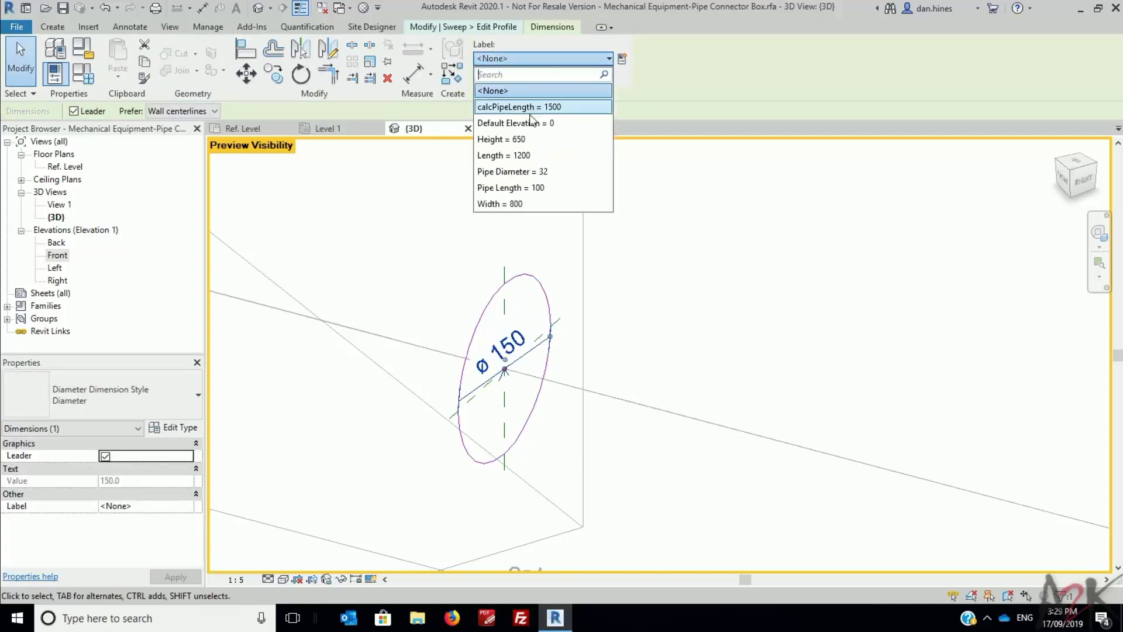
pyautogui.click(517, 177)
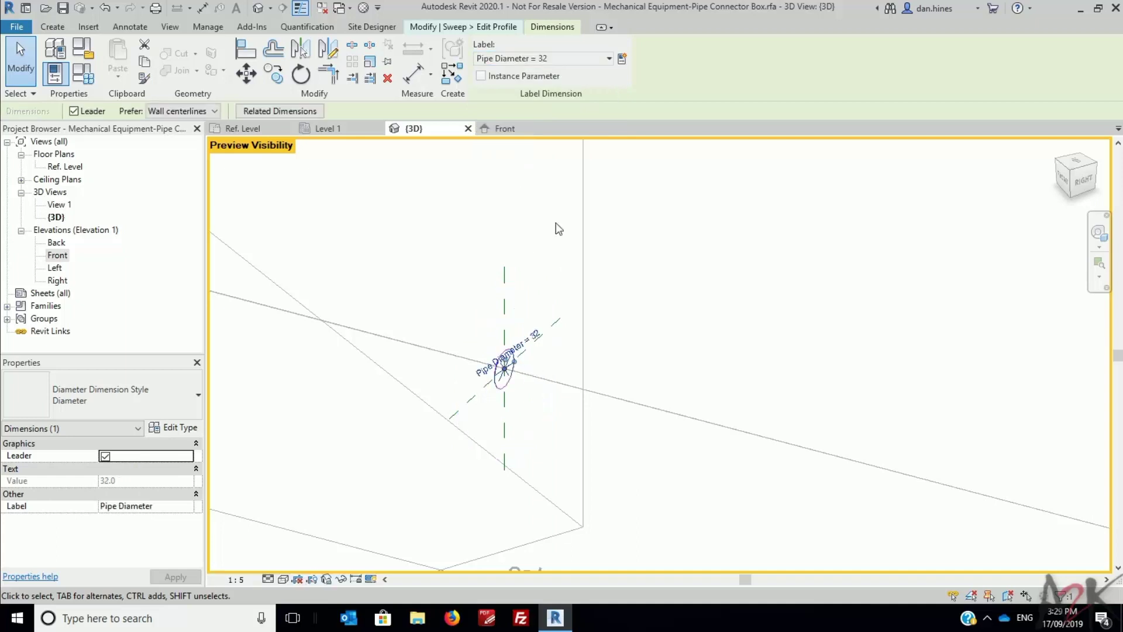
pyautogui.press('Escape')
# Step: Finish the profile and the sweep to create the pipe along the reference line
pyautogui.click(485, 74)
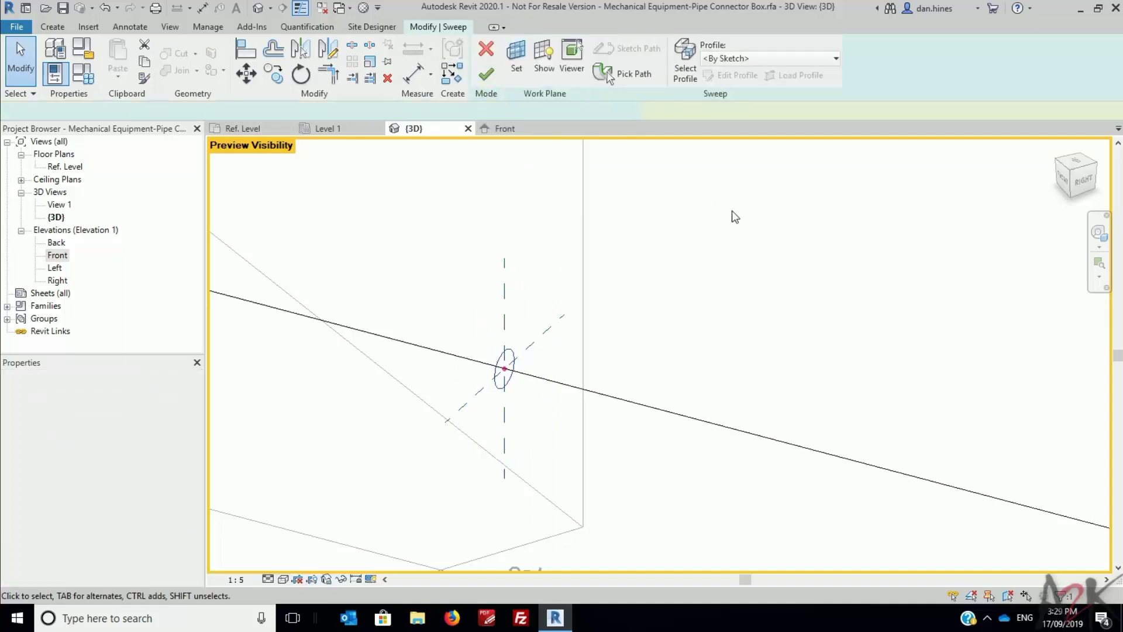
pyautogui.click(486, 75)
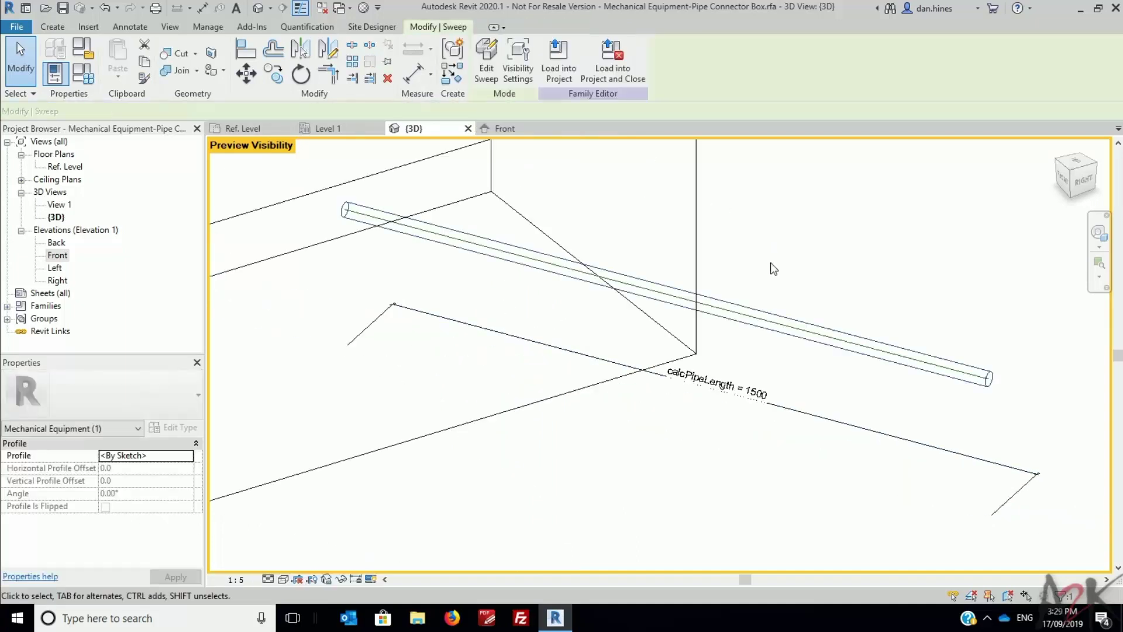
pyautogui.scroll(-3, 831, 249)
pyautogui.click(817, 243)
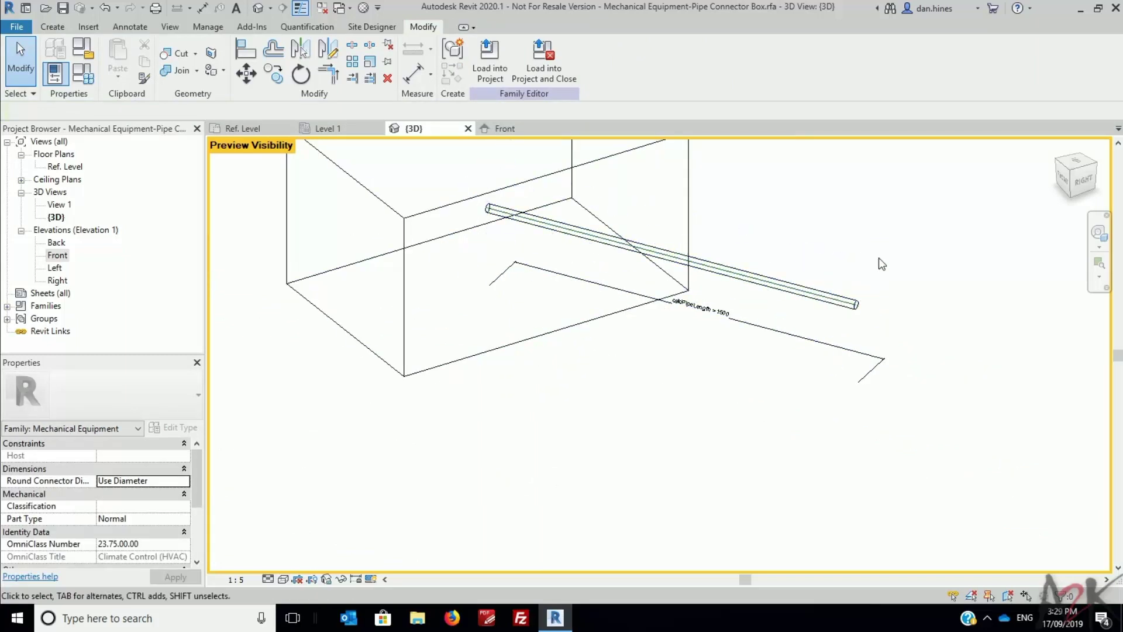
pyautogui.moveTo(771, 205); pyautogui.dragTo(759, 244, button='middle')
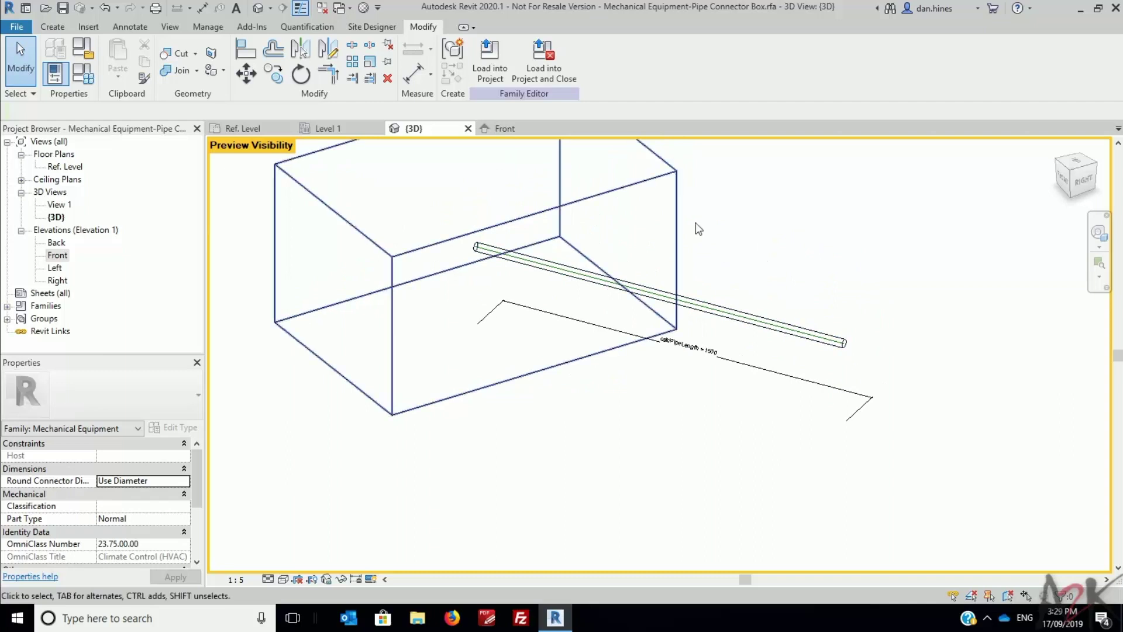
pyautogui.keyDown('shift'); pyautogui.moveTo(454, 248); pyautogui.dragTo(597, 306, button='middle'); pyautogui.keyUp('shift')
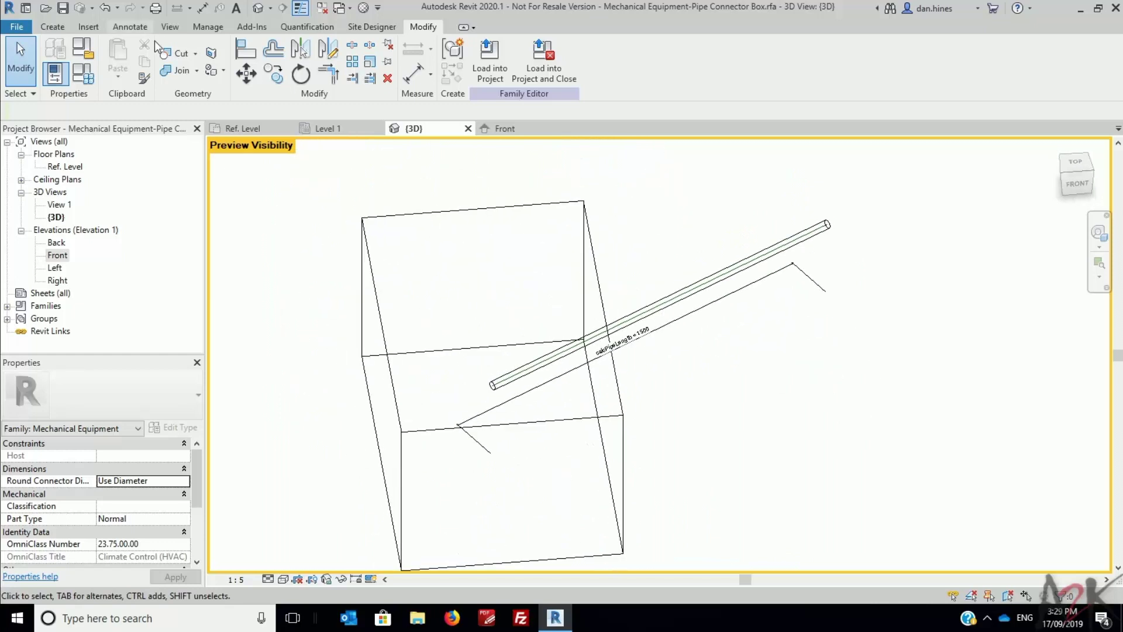
# Step: Join the pipe geometry to the box with Join Geometry and inspect the result
pyautogui.click(188, 71)
pyautogui.click(660, 304)
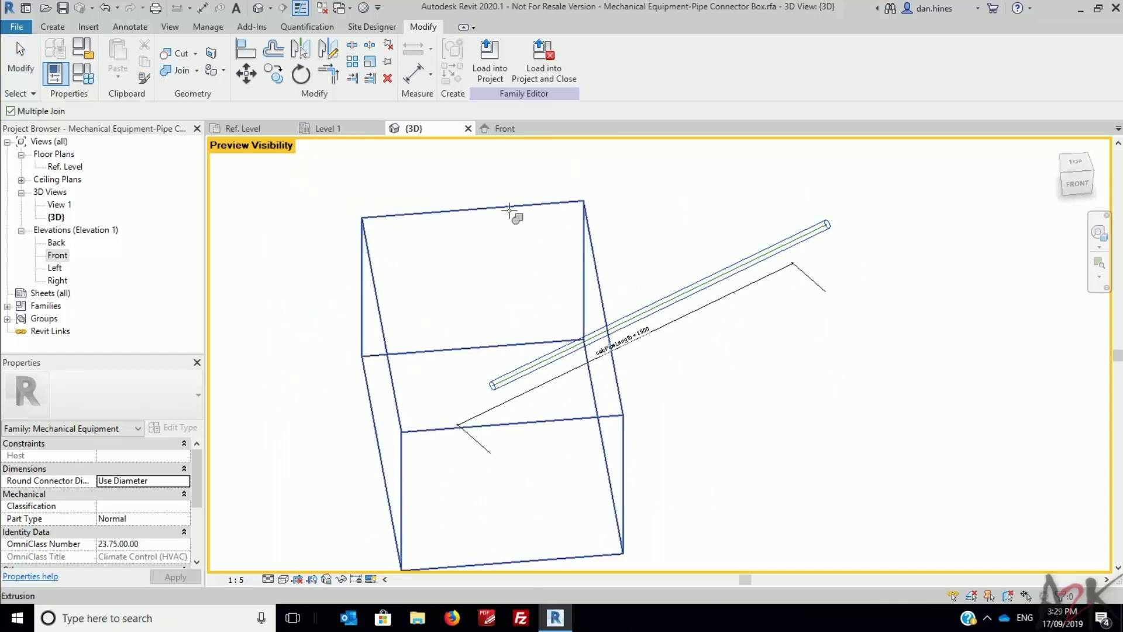
pyautogui.click(504, 217)
pyautogui.press('Escape')
pyautogui.scroll(4, 627, 370)
pyautogui.keyDown('shift'); pyautogui.moveTo(765, 416); pyautogui.dragTo(554, 236, button='middle'); pyautogui.keyUp('shift')
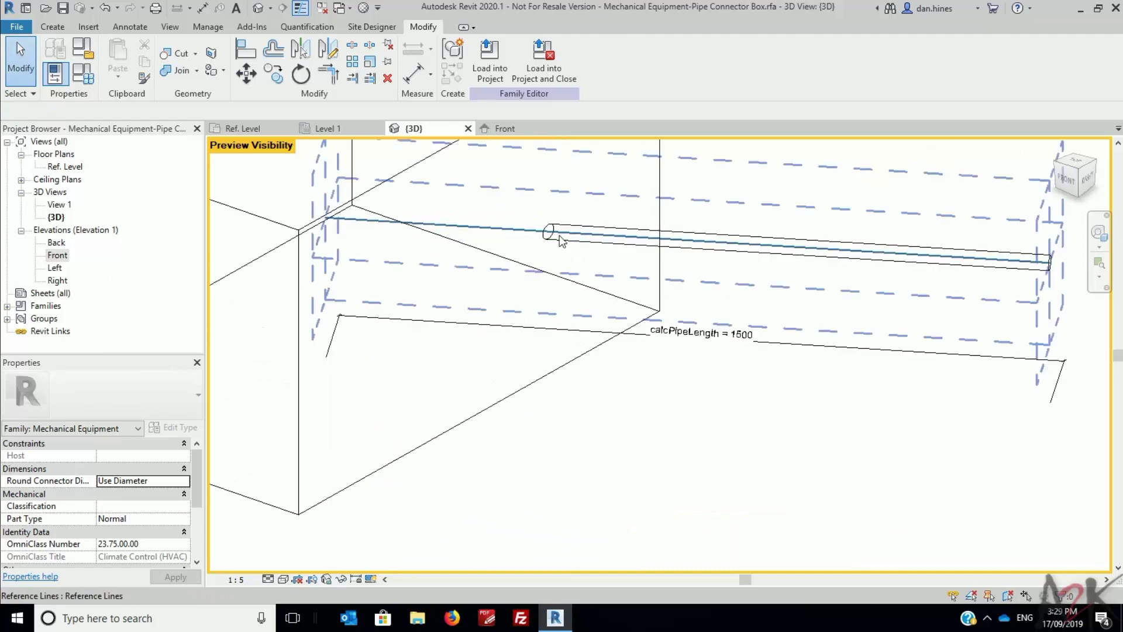
pyautogui.scroll(-3, 574, 240)
pyautogui.keyDown('shift'); pyautogui.moveTo(672, 380); pyautogui.dragTo(648, 411, button='middle'); pyautogui.keyUp('shift')
# Step: Check the pipe angle in the Ref. Level plan, then view the pipe's outer end in 3D
pyautogui.click(71, 168)
pyautogui.click(68, 167)
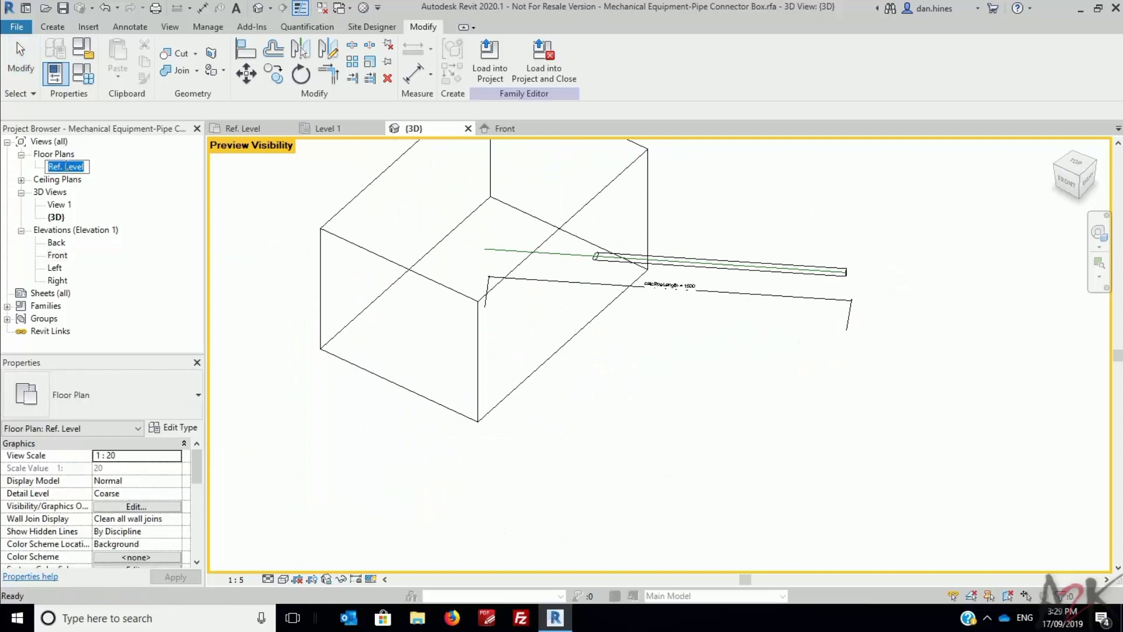
pyautogui.moveTo(677, 356); pyautogui.dragTo(642, 333, button='middle')
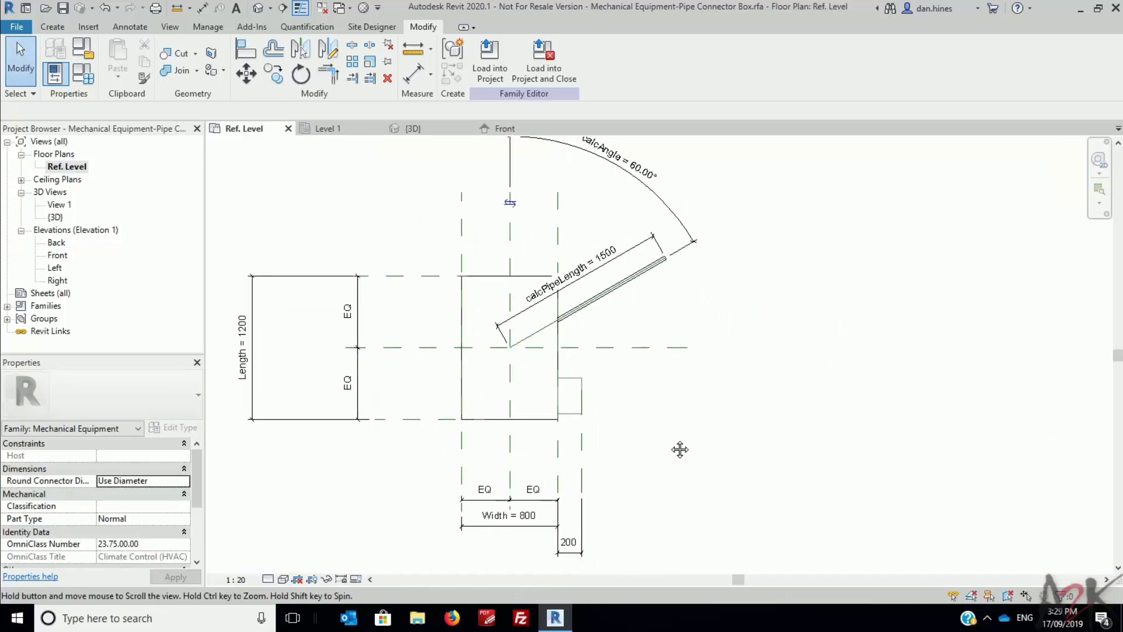
pyautogui.click(258, 7)
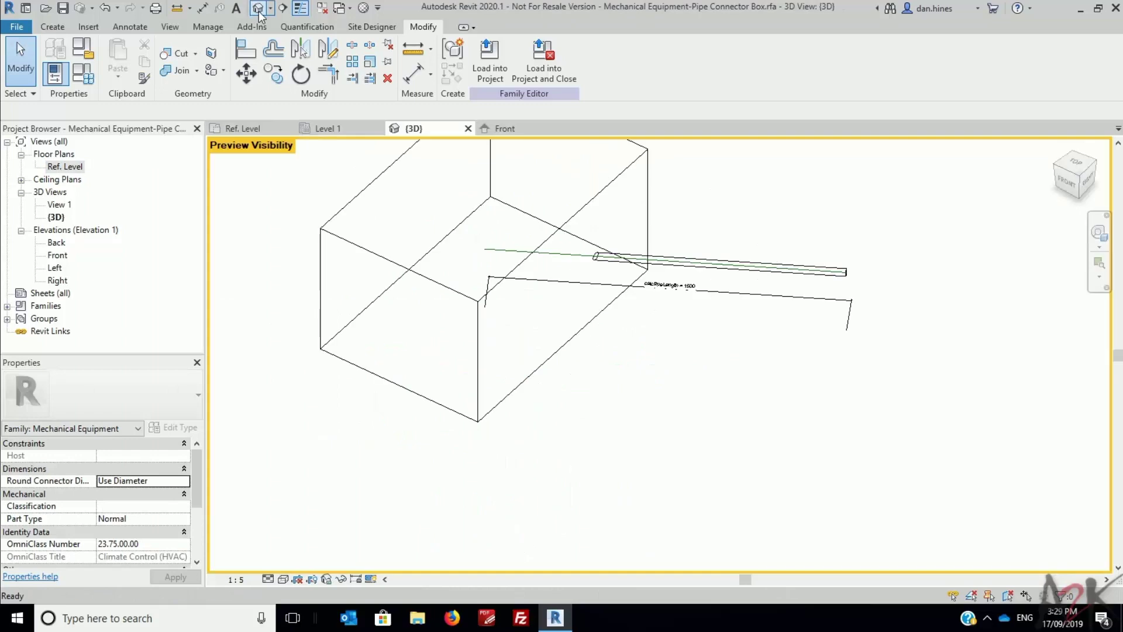
pyautogui.scroll(3, 778, 302)
pyautogui.moveTo(778, 303); pyautogui.dragTo(594, 331, button='middle')
pyautogui.keyDown('shift'); pyautogui.moveTo(804, 318); pyautogui.dragTo(431, 198, button='middle'); pyautogui.keyUp('shift')
# Step: Place a pipe connector on the pipe's end face with its diameter associated to Pipe Diameter
pyautogui.click(52, 27)
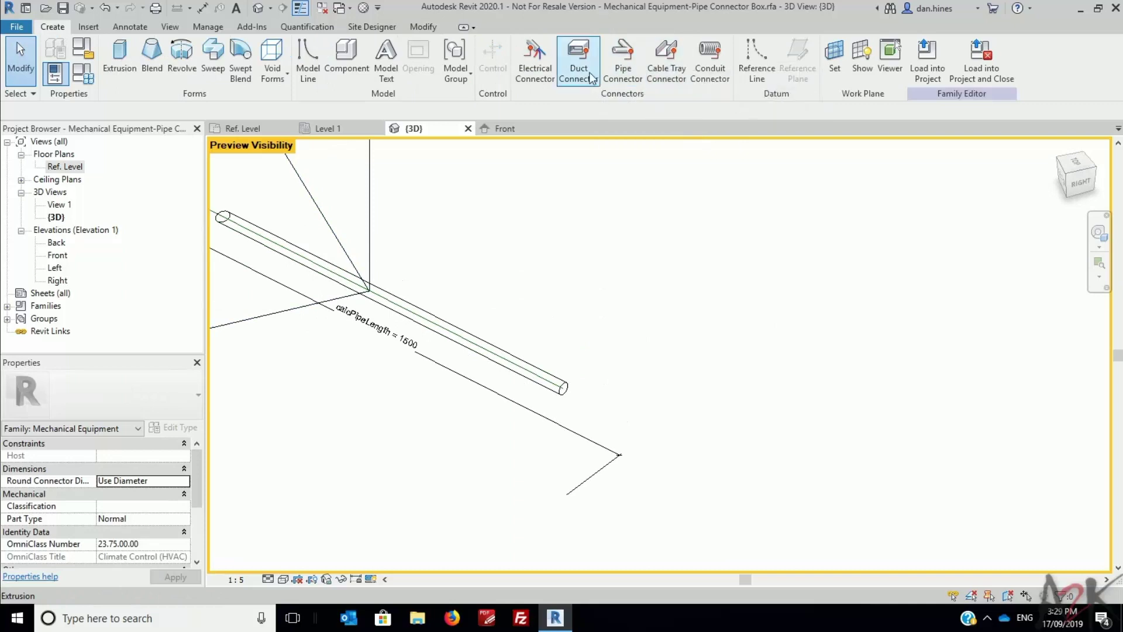
pyautogui.click(622, 59)
pyautogui.scroll(3, 553, 386)
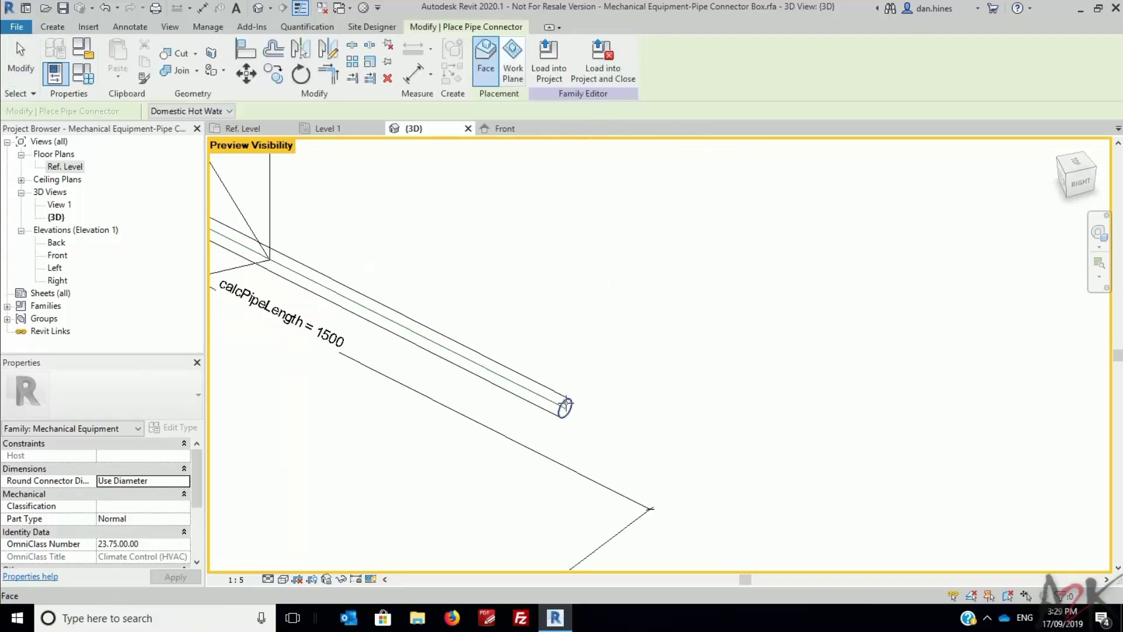
pyautogui.click(565, 406)
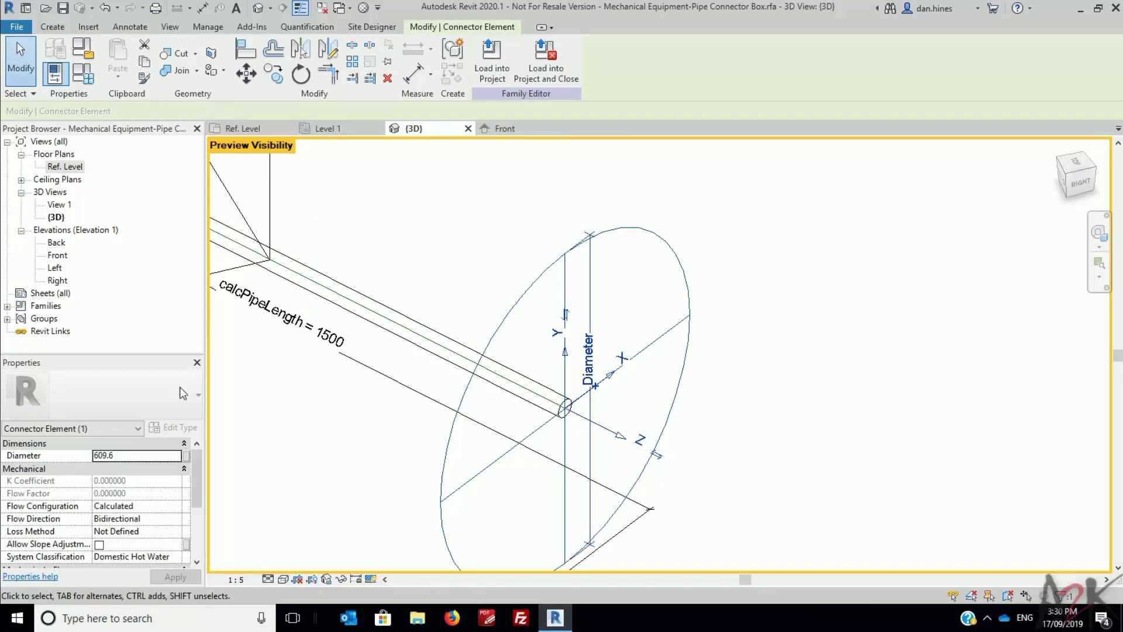
pyautogui.click(187, 456)
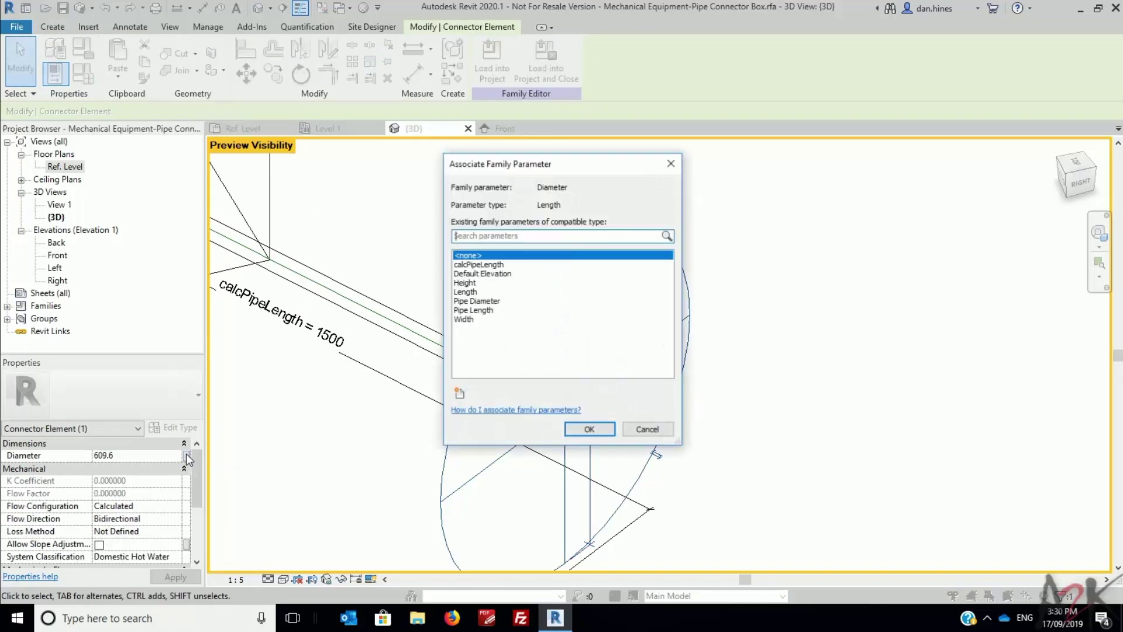
pyautogui.click(470, 301)
pyautogui.click(588, 428)
pyautogui.press('Escape')
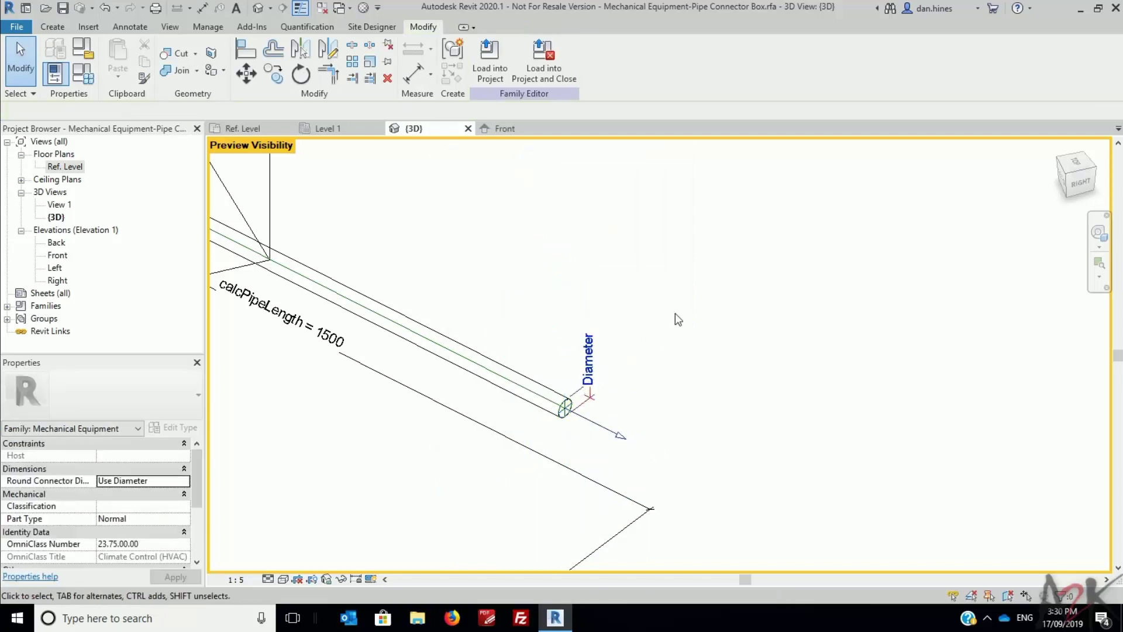
pyautogui.hotkey('ctrl', 'Tab')
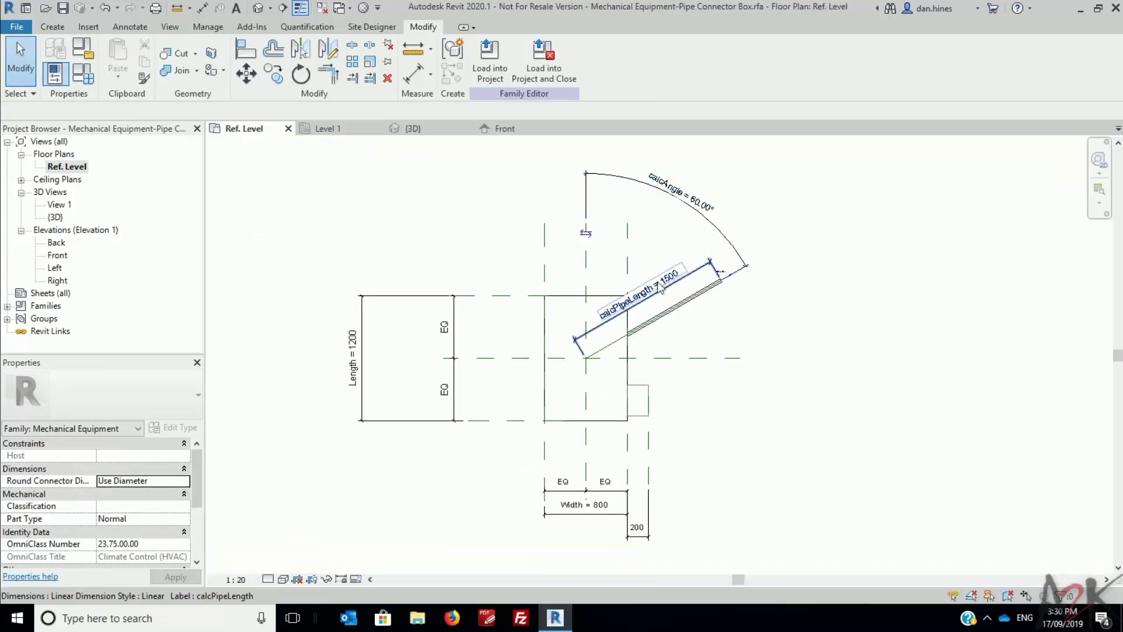
# Step: In Family Types, give calcAngle the formula if(Left Pipe, 270°, 90°)
pyautogui.click(83, 74)
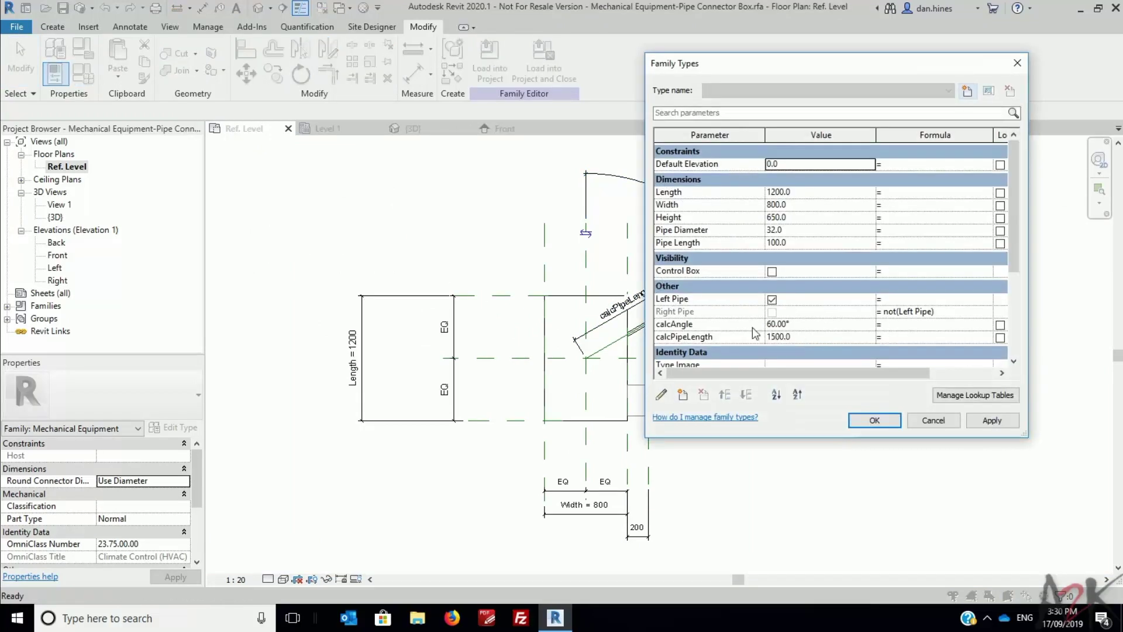
pyautogui.moveTo(694, 304); pyautogui.dragTo(699, 321)
pyautogui.moveTo(765, 329); pyautogui.dragTo(755, 329)
pyautogui.click(894, 325)
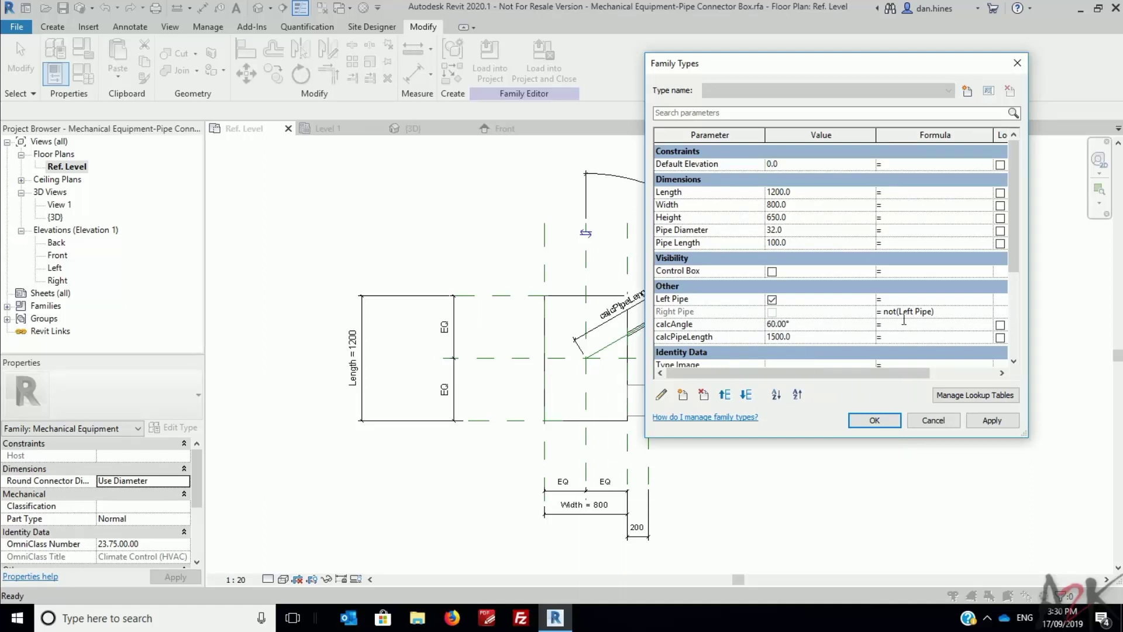
pyautogui.write('if(Left Pipe')
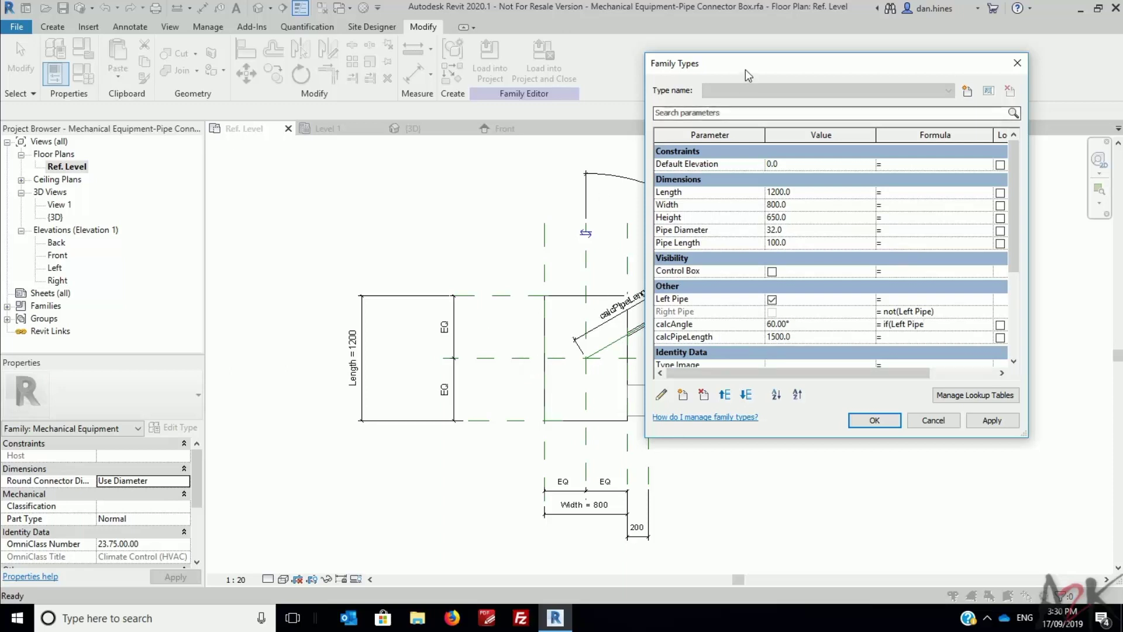
pyautogui.moveTo(745, 66); pyautogui.dragTo(868, 78)
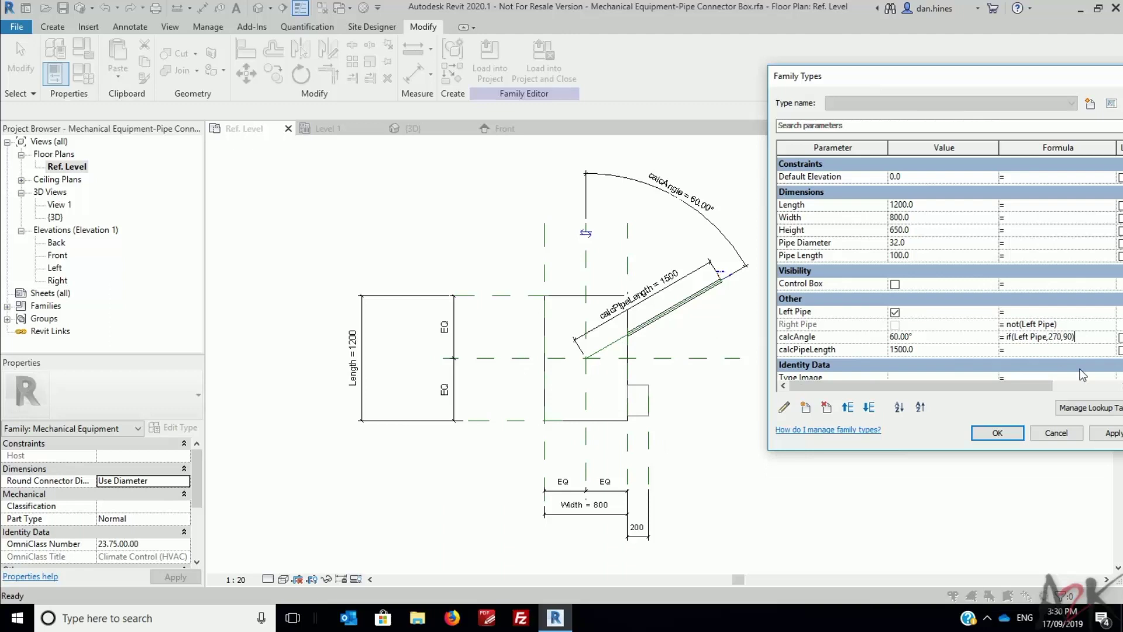
pyautogui.press('Return')
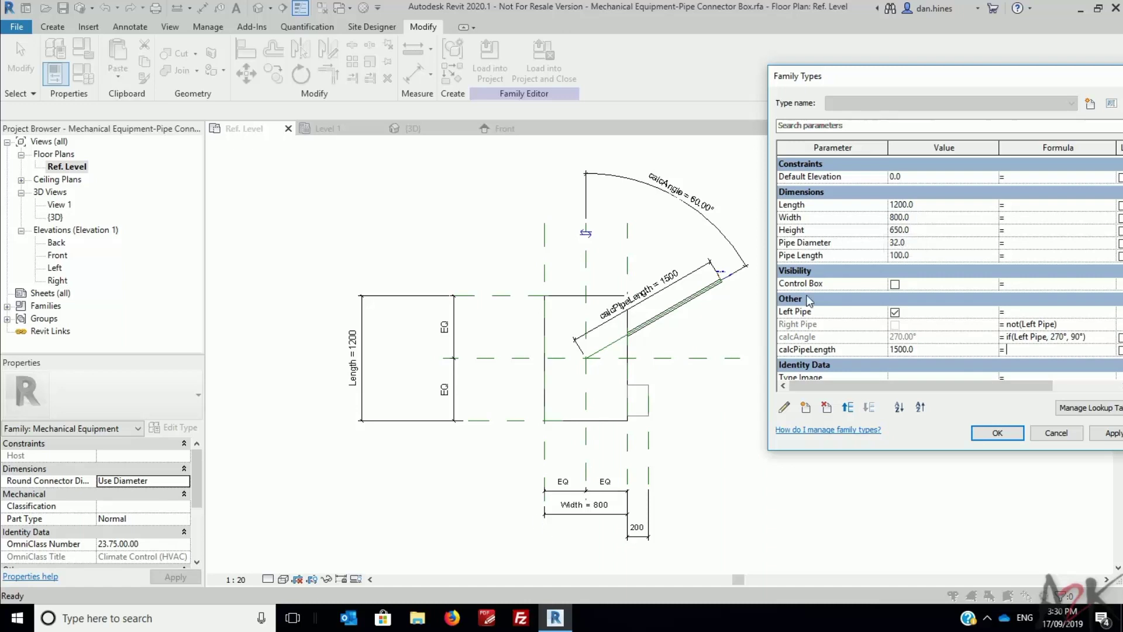
# Step: Set calcPipeLength to Width / 2 + Pipe Length and uncheck Left Pipe
pyautogui.click(923, 255)
pyautogui.click(1061, 350)
pyautogui.click(972, 307)
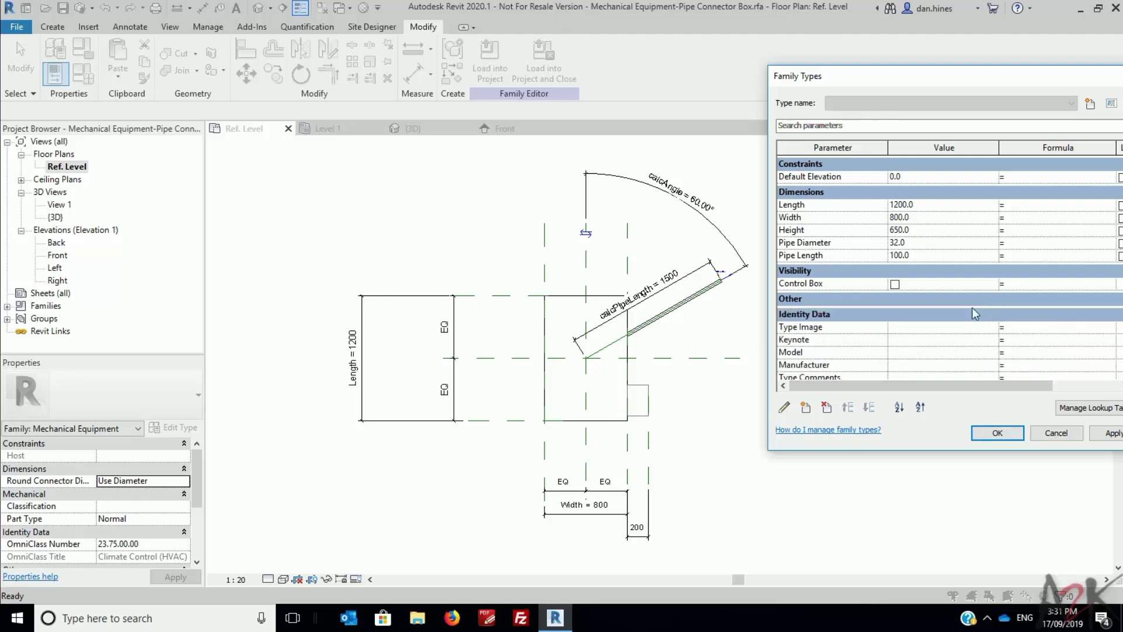
pyautogui.click(894, 312)
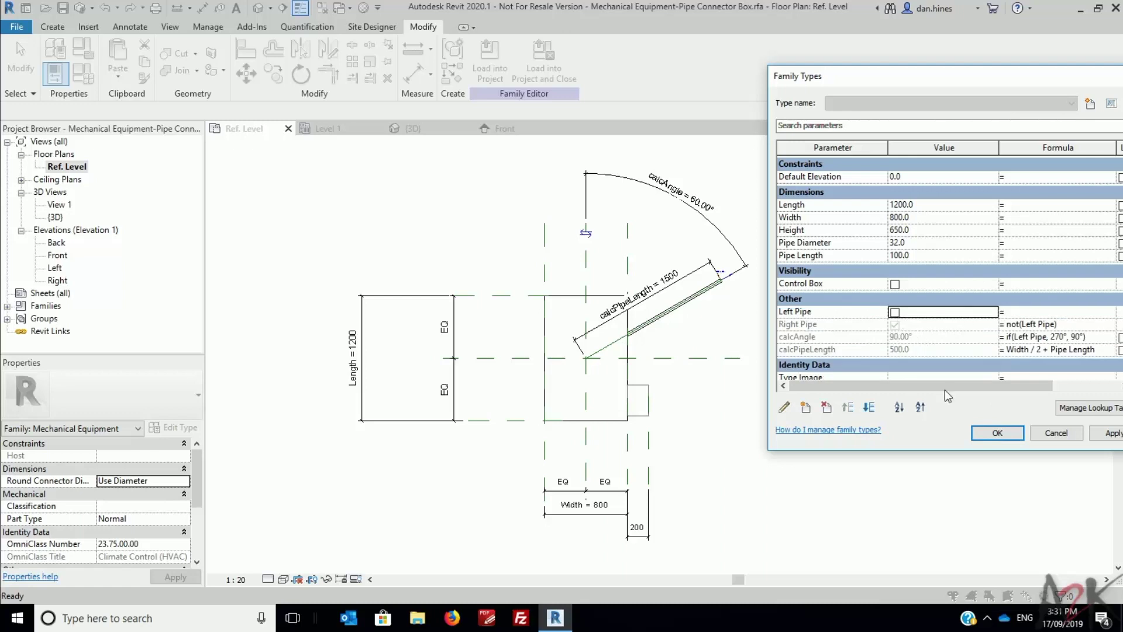
pyautogui.click(988, 433)
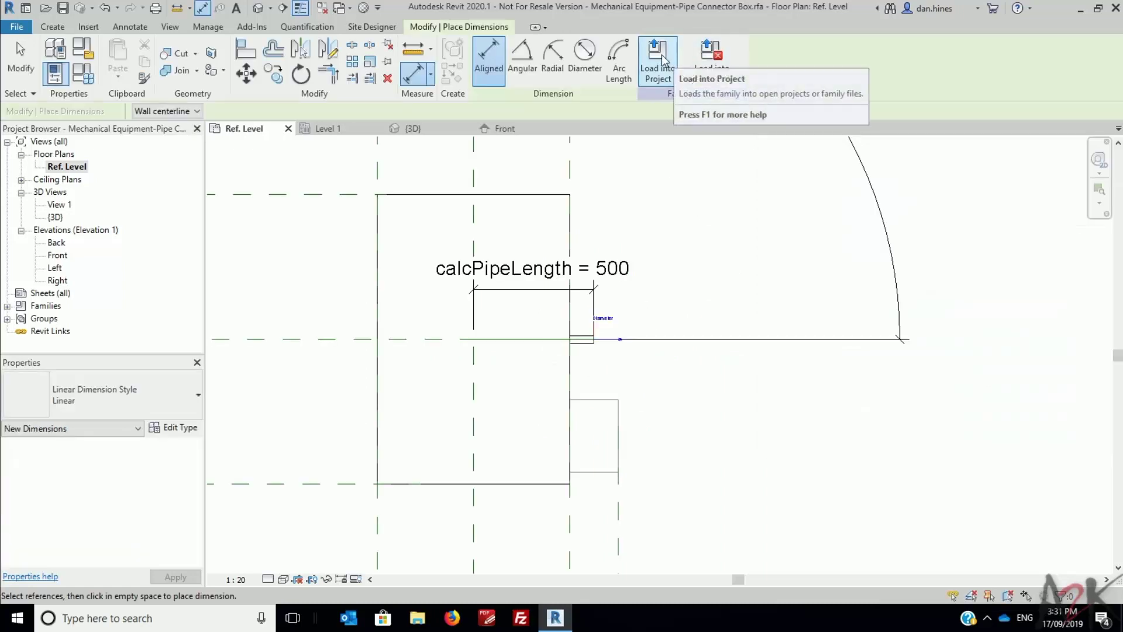
# Step: Load the family into Project1, overwriting the existing version
pyautogui.click(652, 73)
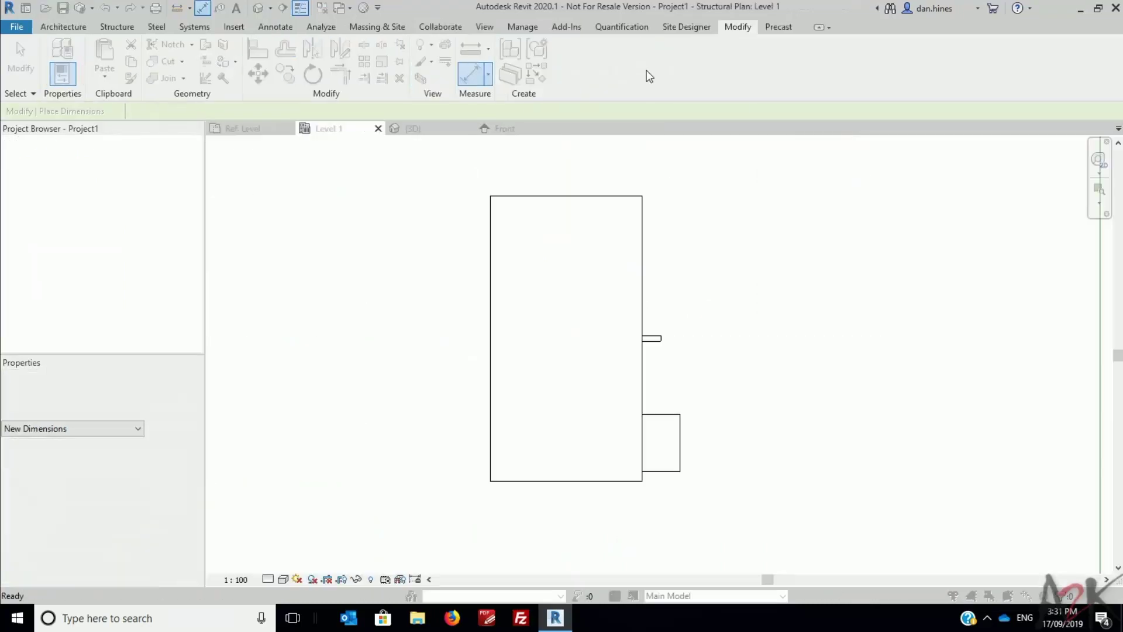
pyautogui.click(508, 271)
pyautogui.scroll(-3, 727, 374)
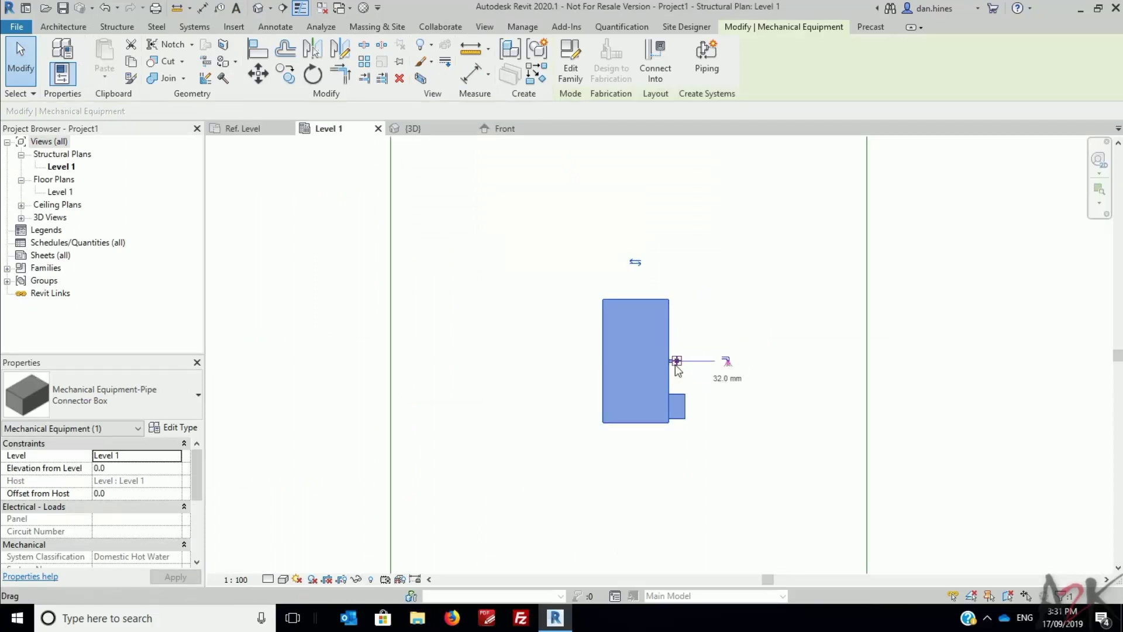
pyautogui.scroll(2, 676, 362)
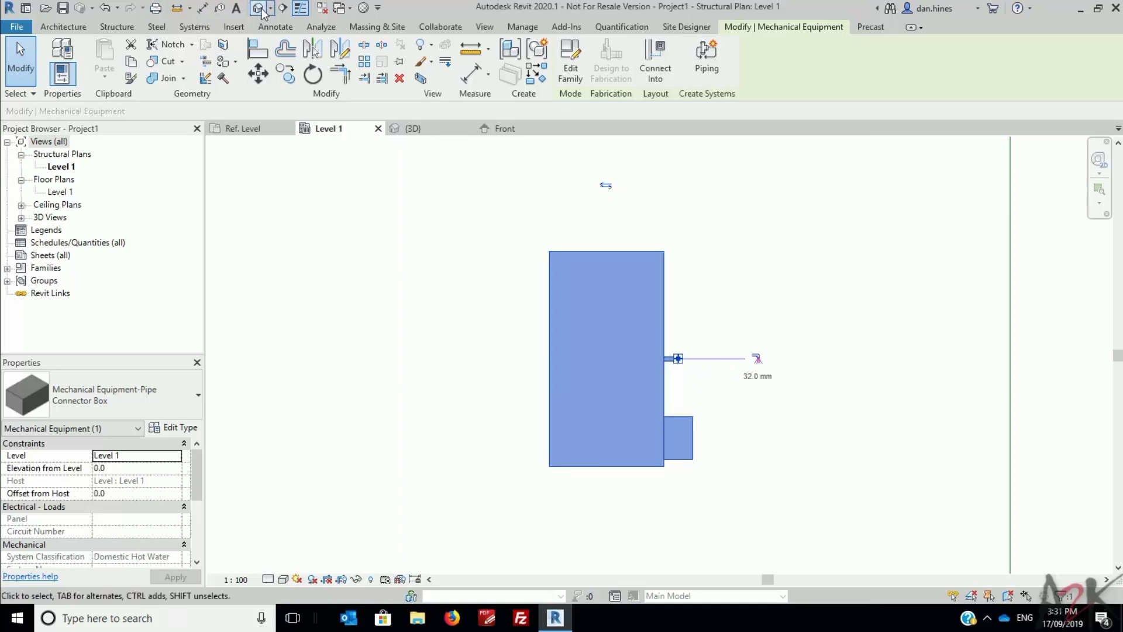
# Step: Turn on Left Pipe in the box's type properties and move the box left in the plan
pyautogui.click(173, 428)
pyautogui.scroll(-5, 874, 307)
pyautogui.click(889, 344)
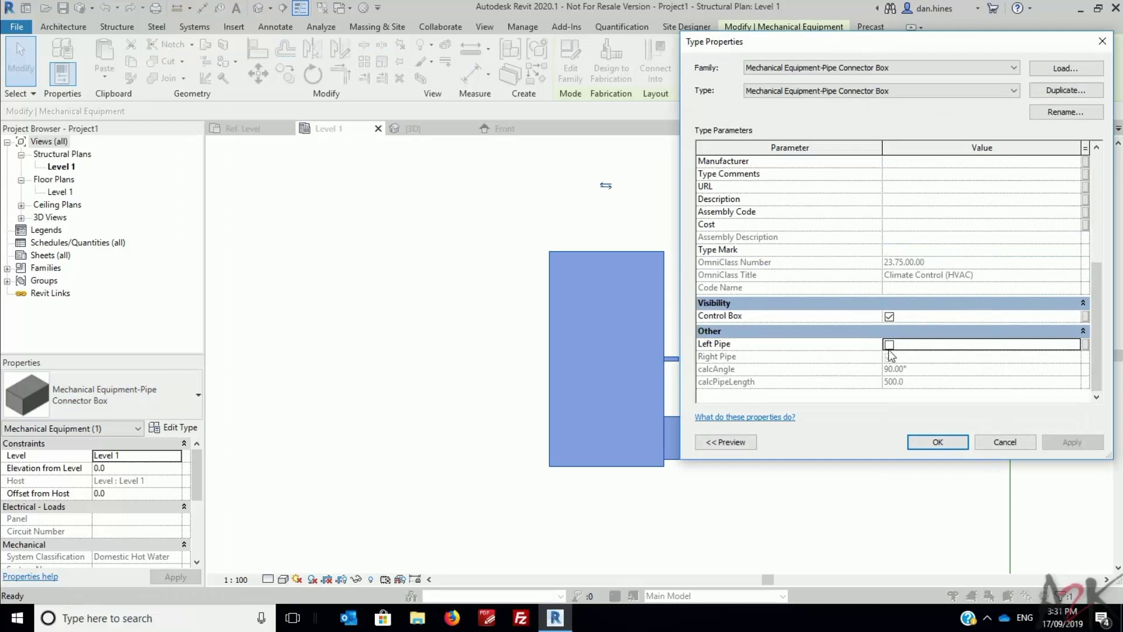
pyautogui.click(889, 344)
pyautogui.click(938, 442)
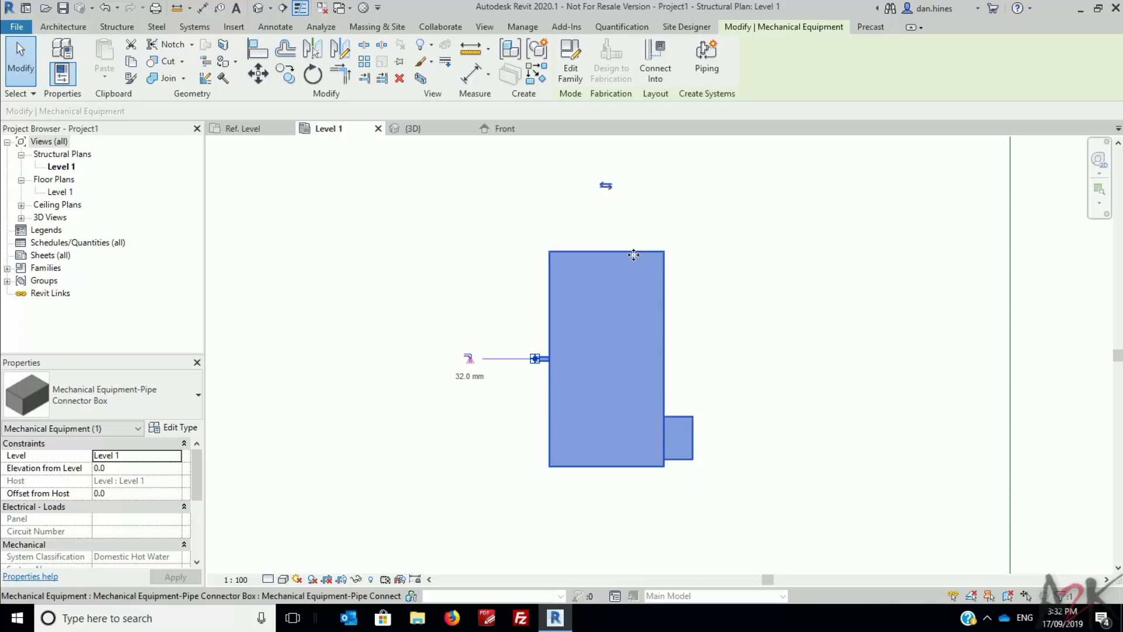
pyautogui.moveTo(633, 255); pyautogui.dragTo(565, 248)
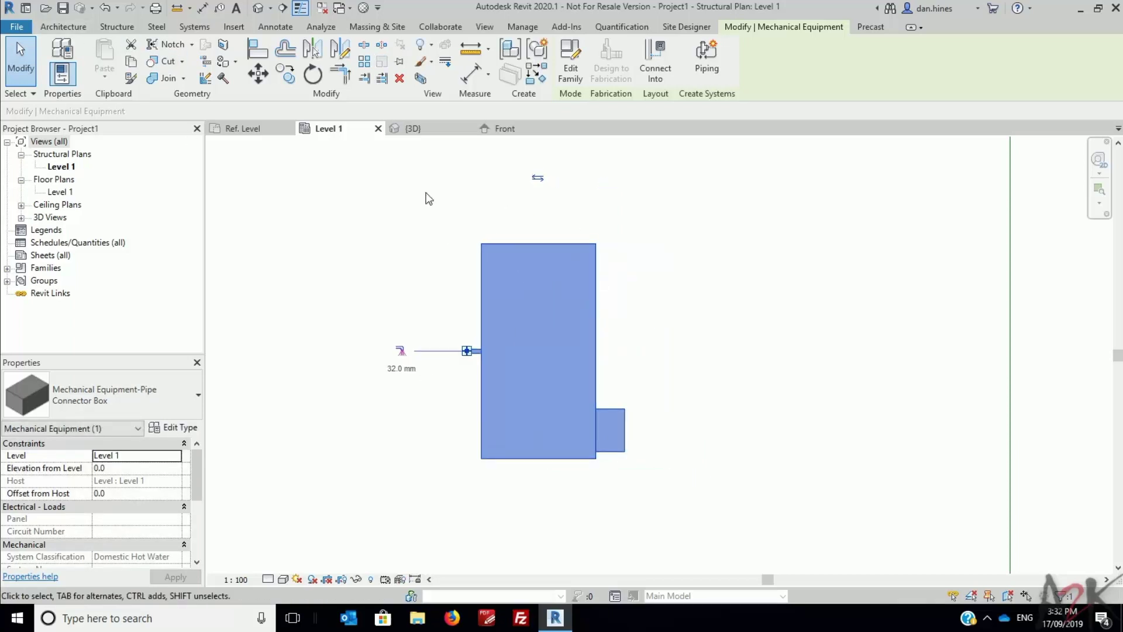